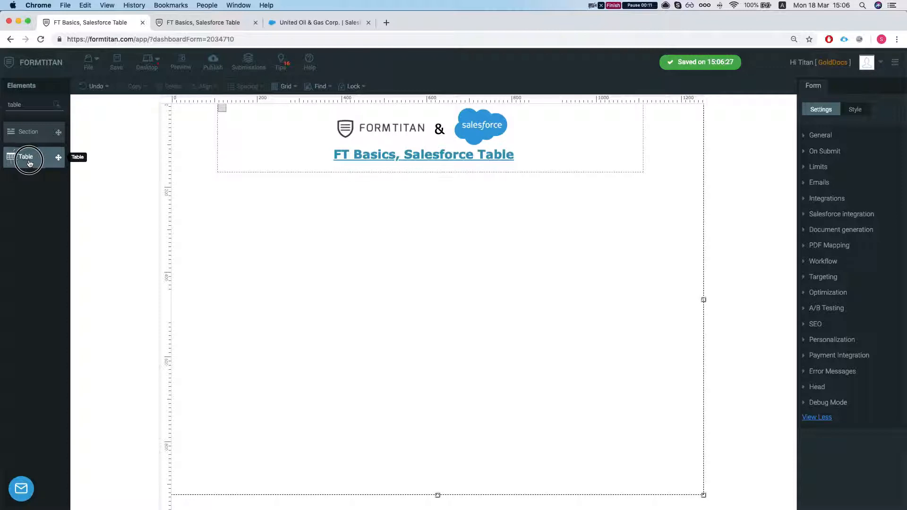
Add a Table element below the form header and resize it to fill most of the form's empty area
left_click_drag(637, 509, 661, 483)
left_click_drag(557, 402, 526, 400)
left_click_drag(624, 482, 653, 488)
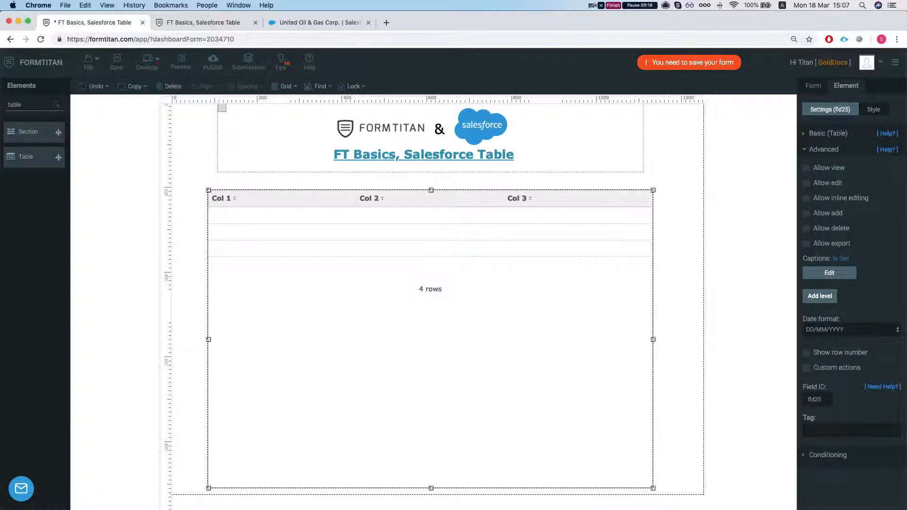
Rename the table's three columns as Account Name, Billing Address and Account Number
left_click(820, 133)
double_click(815, 207)
type("Account Name")
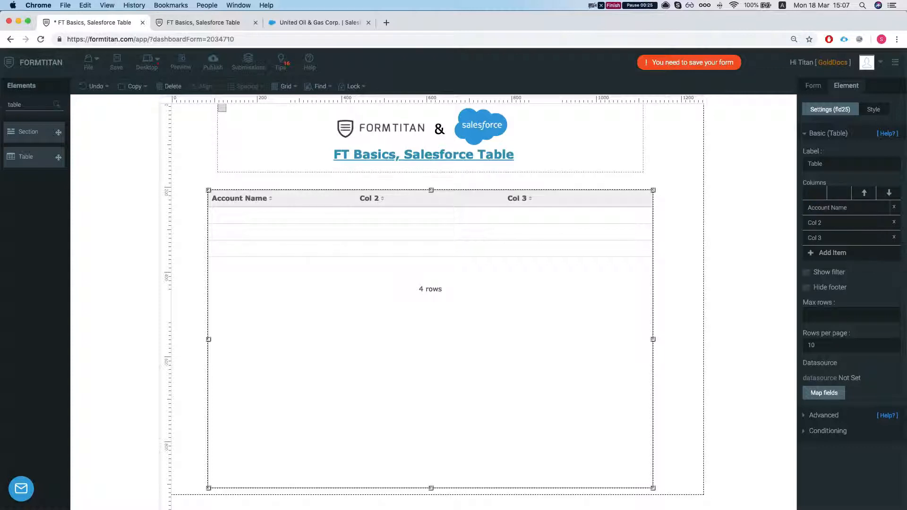
left_click(849, 223)
type("Billing Address")
key("BackSpace")
left_click(835, 235)
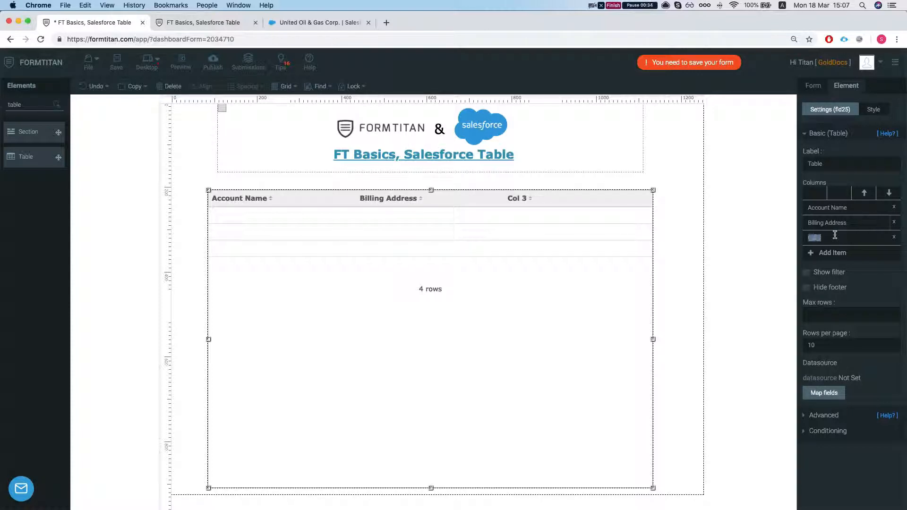
type("Account NUmber")
key("BackSpace")
Open the table's Salesforce field mapping and delete the existing Contact and Account objects
left_click(824, 393)
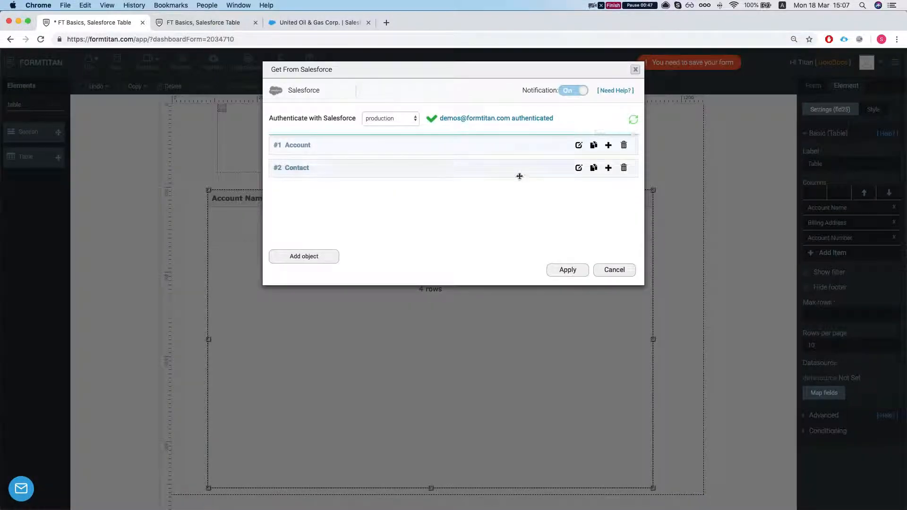
left_click(625, 169)
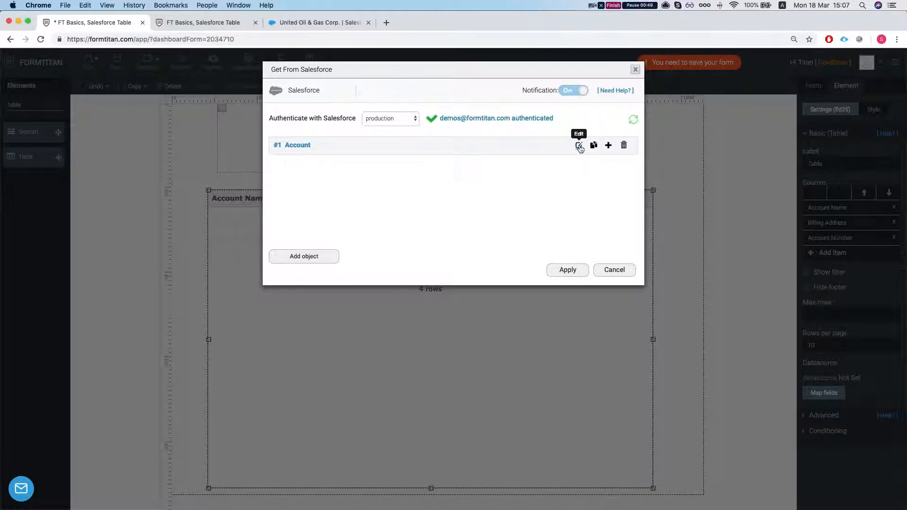
left_click(624, 148)
Add a new Salesforce object to the table's data source and choose Account
left_click(312, 168)
left_click(338, 120)
type("Acc")
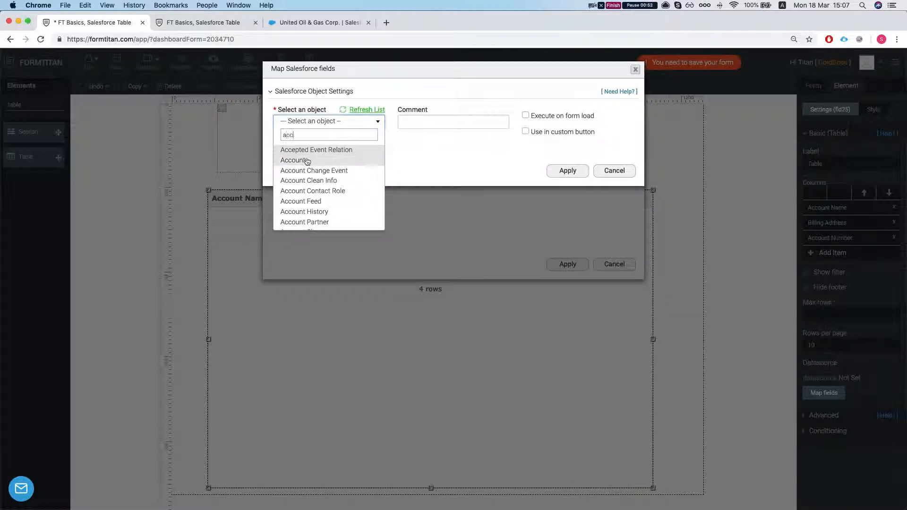
left_click(302, 161)
Set the Account object to execute on form load and take all matches, with a limit of 100
left_click(303, 152)
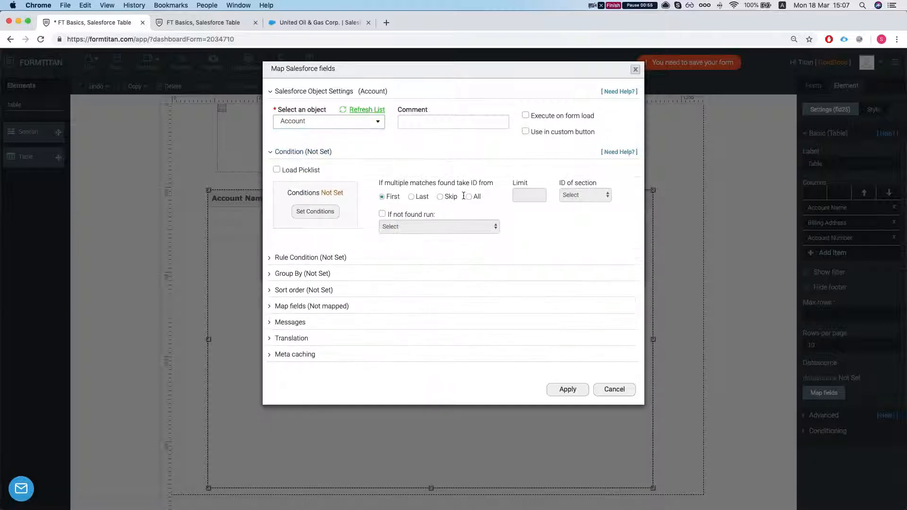
left_click(526, 116)
left_click(470, 190)
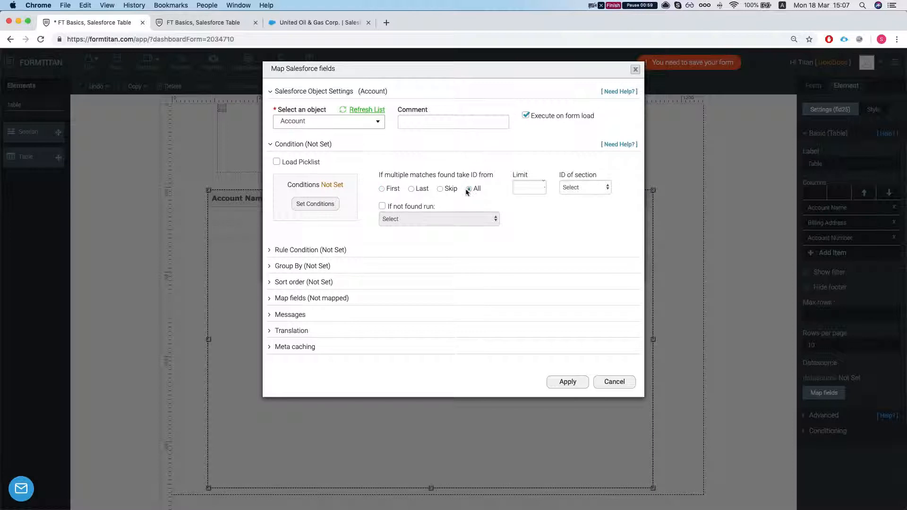
left_click(541, 187)
Open the Account field mapping and map the table's Account Name column to the Salesforce Account Name field
left_click(311, 298)
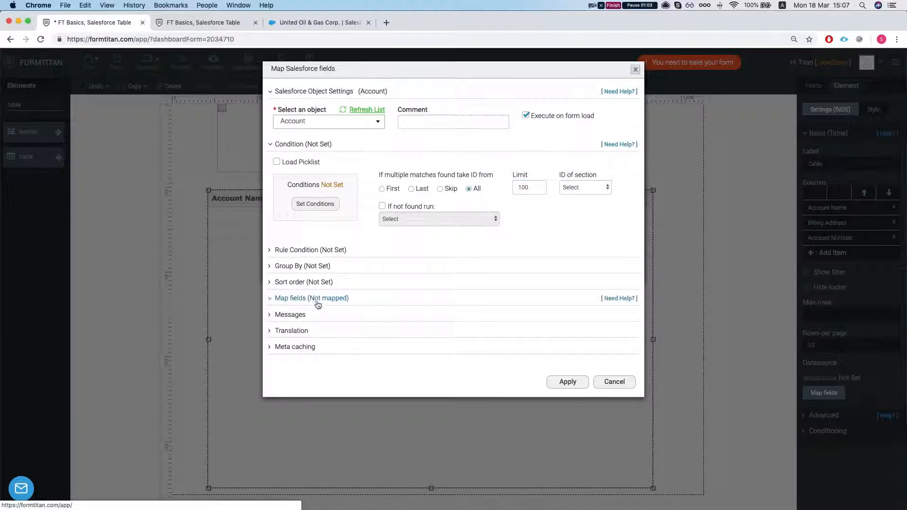
left_click(315, 343)
left_click(254, 100)
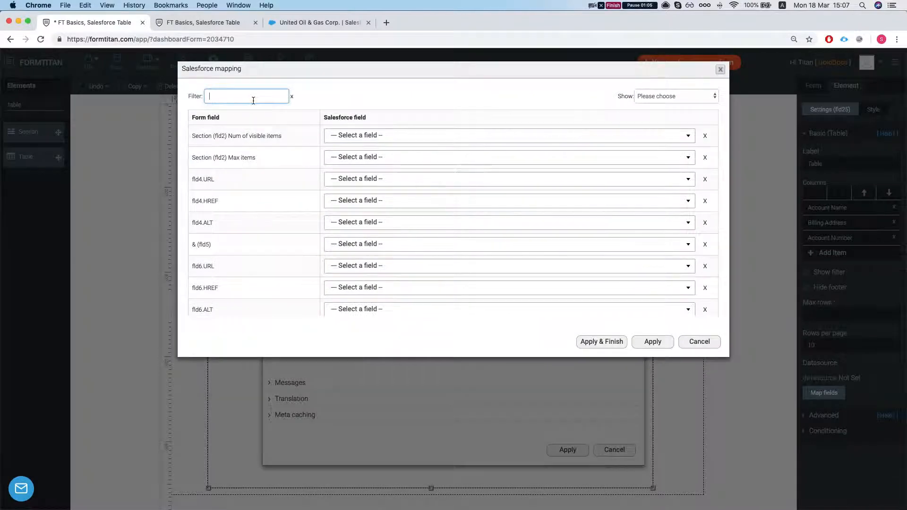
scroll(254, 142, "down", 5)
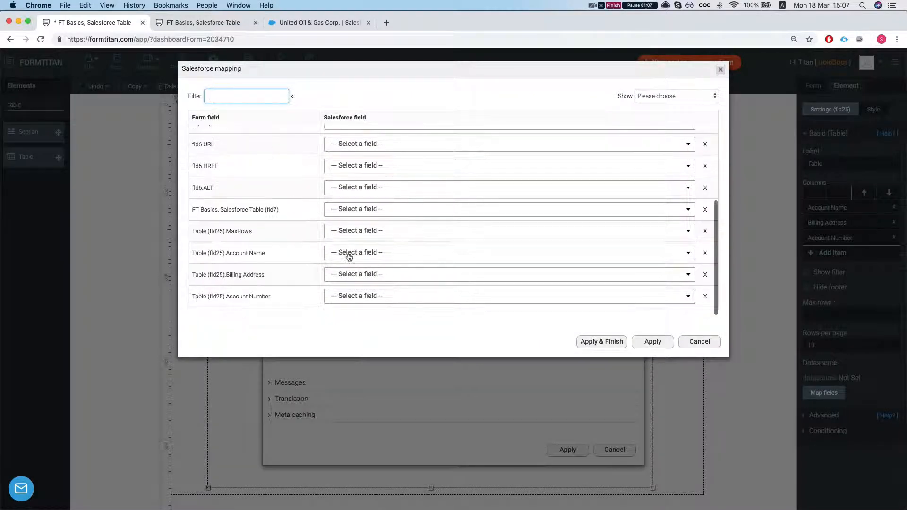
left_click(363, 257)
type("nam")
key("Return")
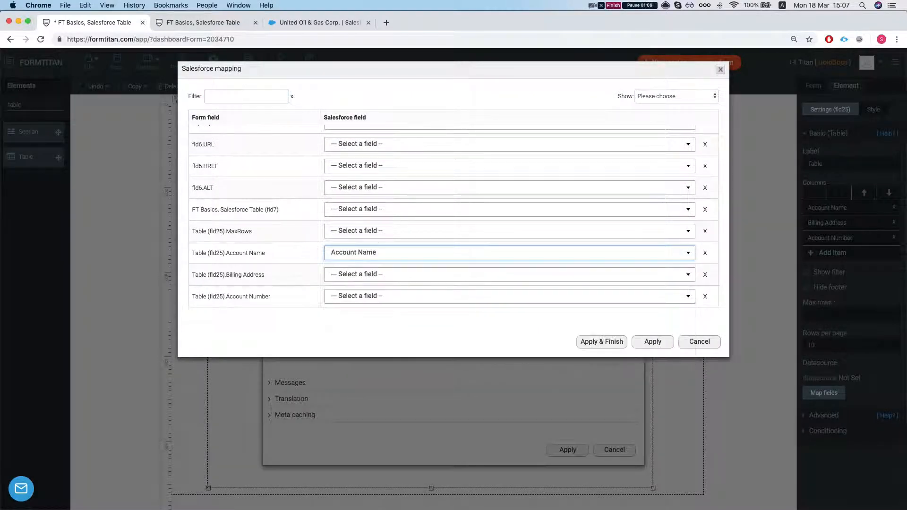
Map the table's Billing Address column to the Salesforce Billing Address field
left_click(360, 277)
type("a")
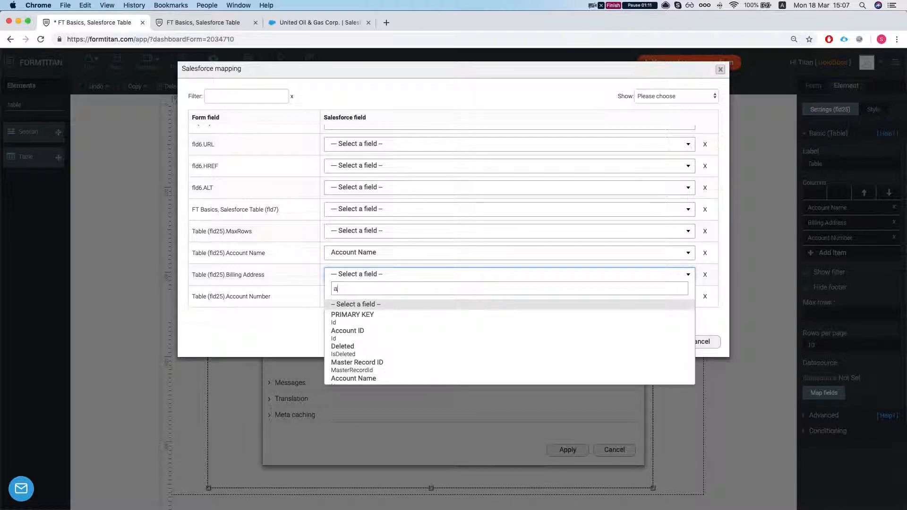
type("ddress")
scroll(398, 344, "down", 5)
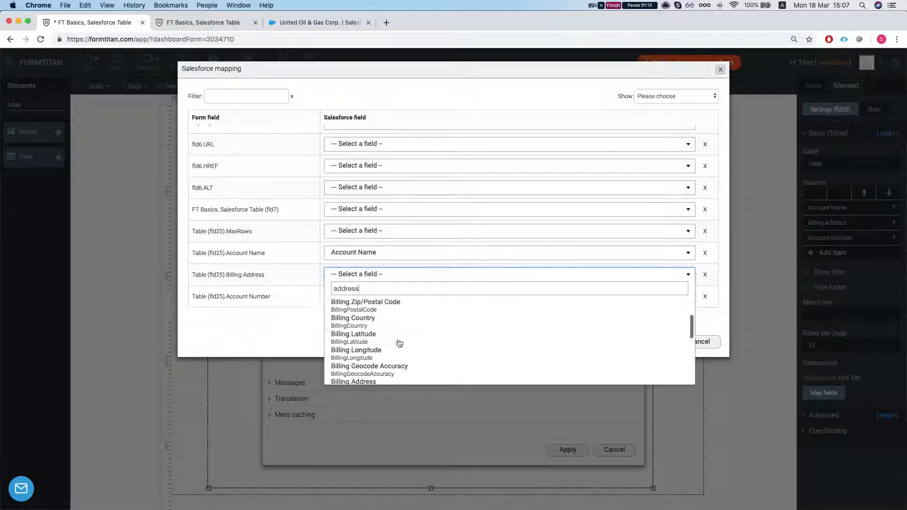
left_click(381, 354)
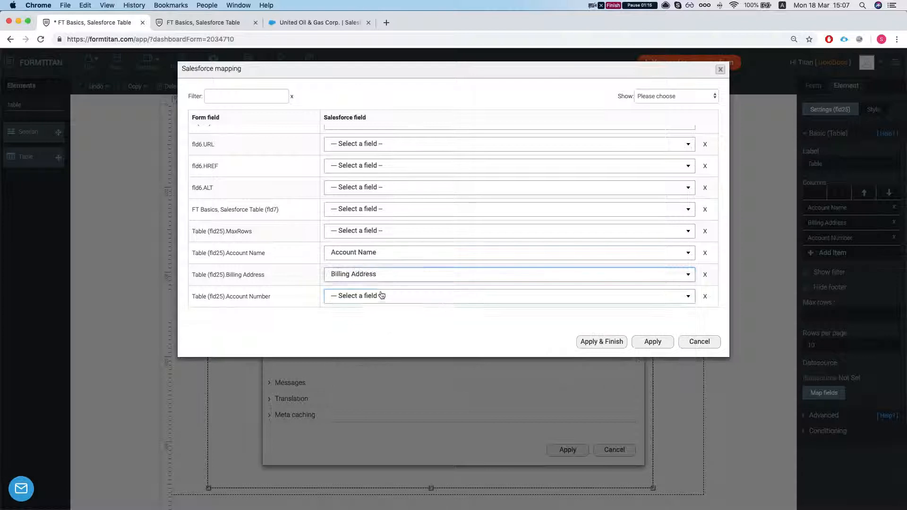
Map the table's Account Number column to the Salesforce Account Number field and apply the finished mapping
left_click(381, 296)
type("accc")
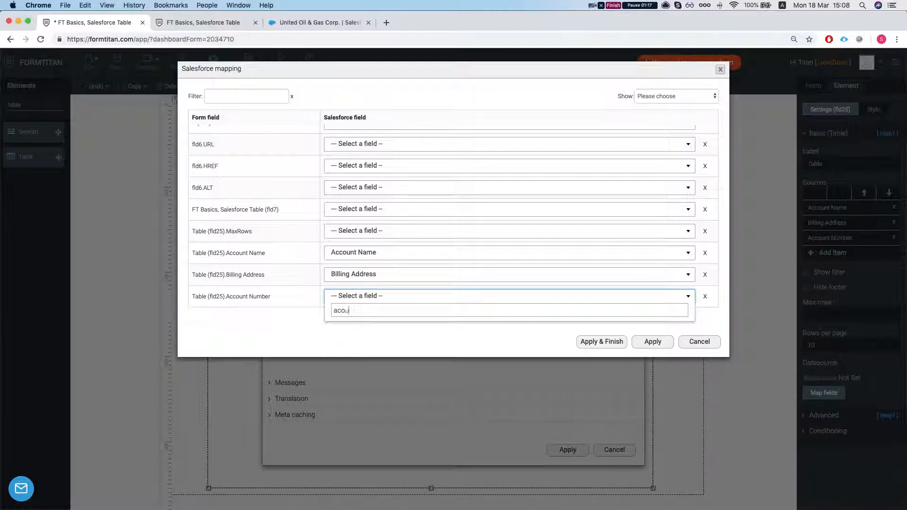
type("num")
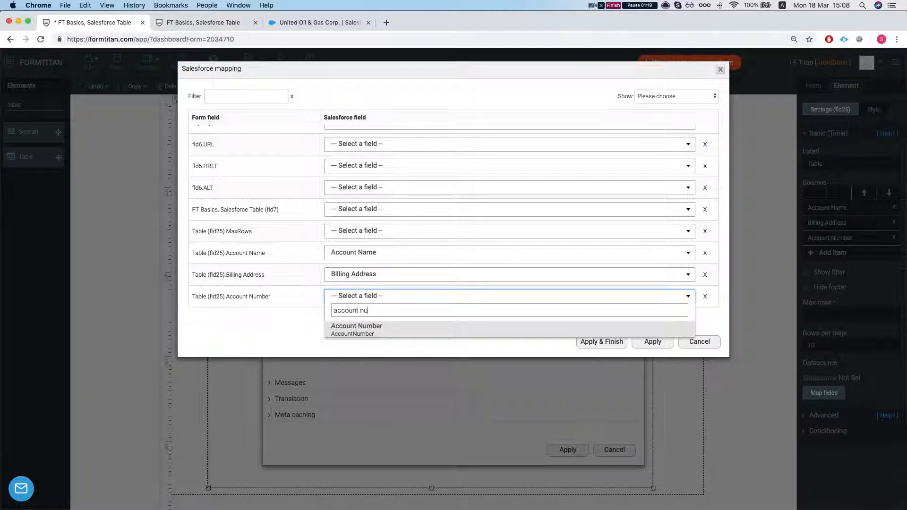
key("Return")
left_click(600, 342)
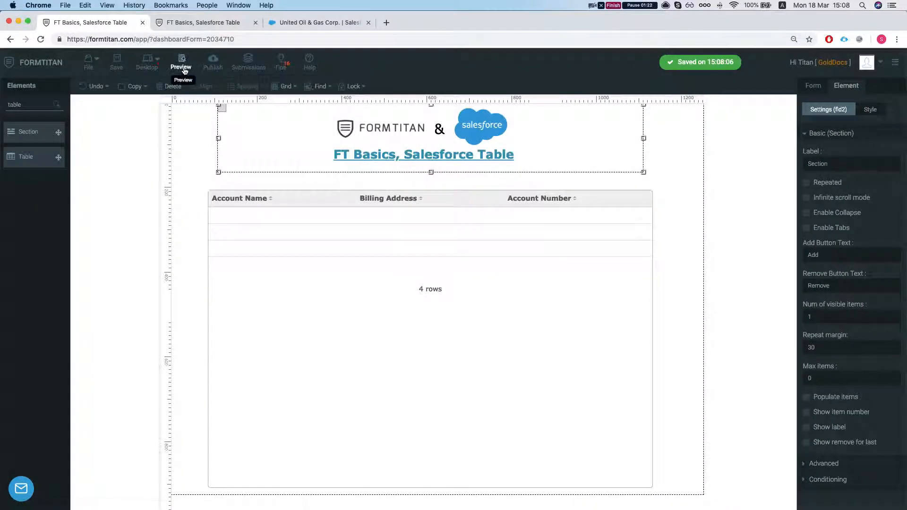
Publish the form and view its live page, closing the old form and Salesforce account tabs
left_click(213, 61)
left_click(577, 98)
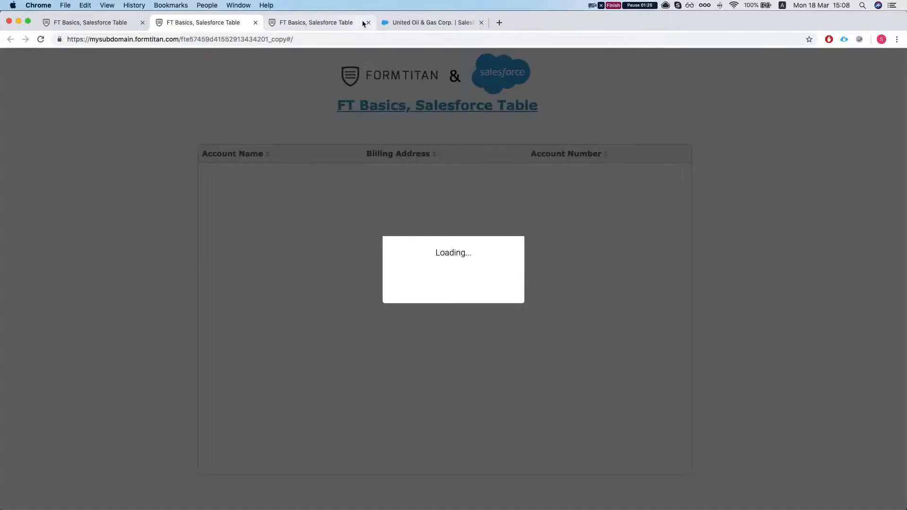
left_click(363, 22)
left_click(367, 22)
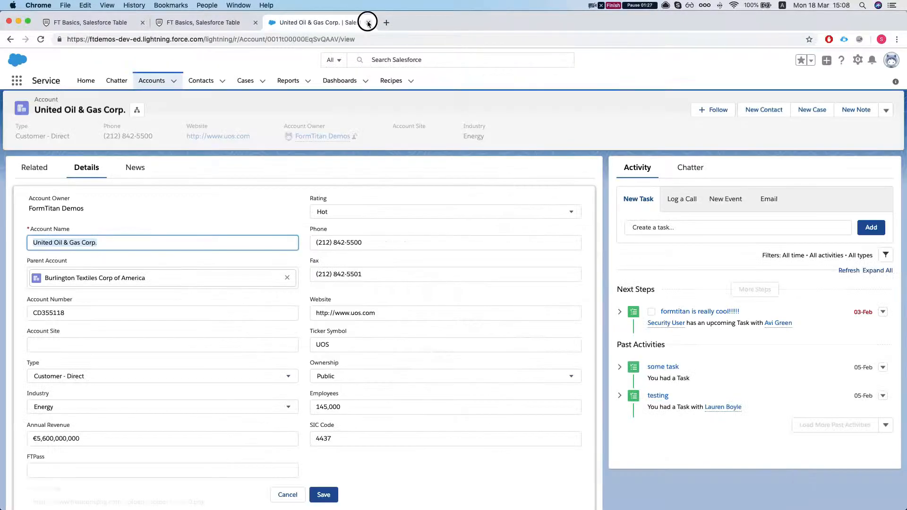
left_click(368, 21)
Look through the account records on both pages of the published table
scroll(318, 199, "down", 2)
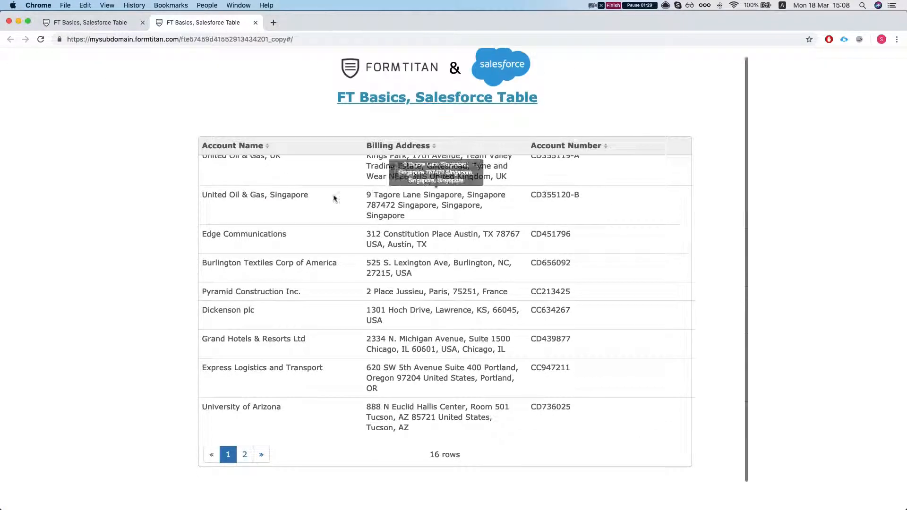
scroll(324, 295, "up", 2)
left_click(244, 454)
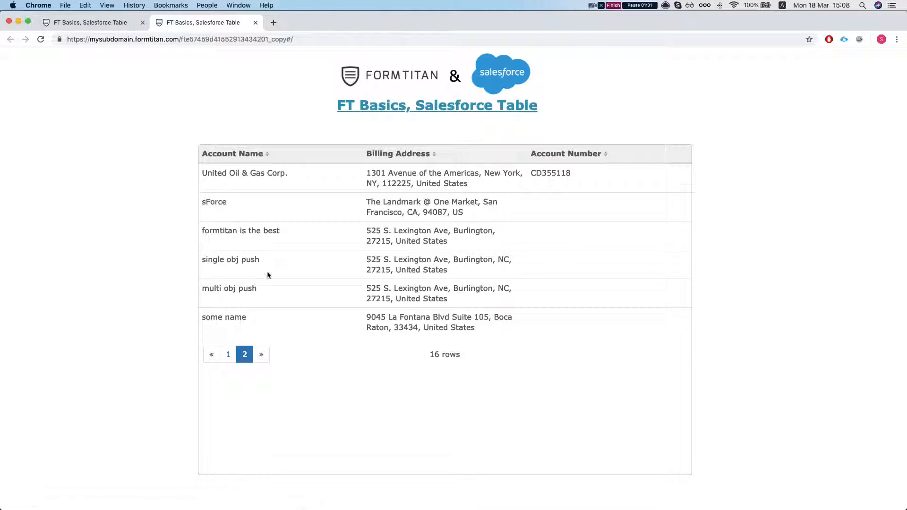
left_click(231, 359)
scroll(284, 328, "down", 2)
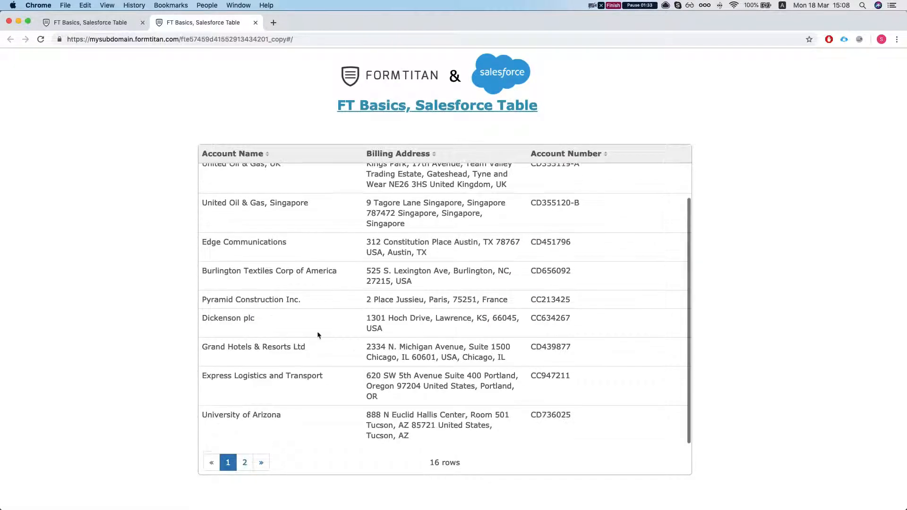
scroll(333, 334, "up", 2)
Return to the form editor, close the Publish form dialog and select the table
left_click(111, 23)
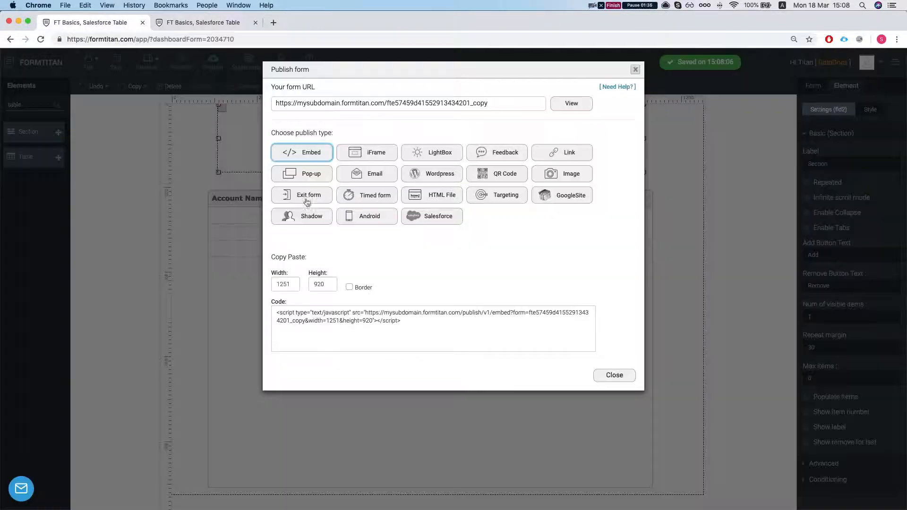
left_click(610, 378)
left_click(387, 314)
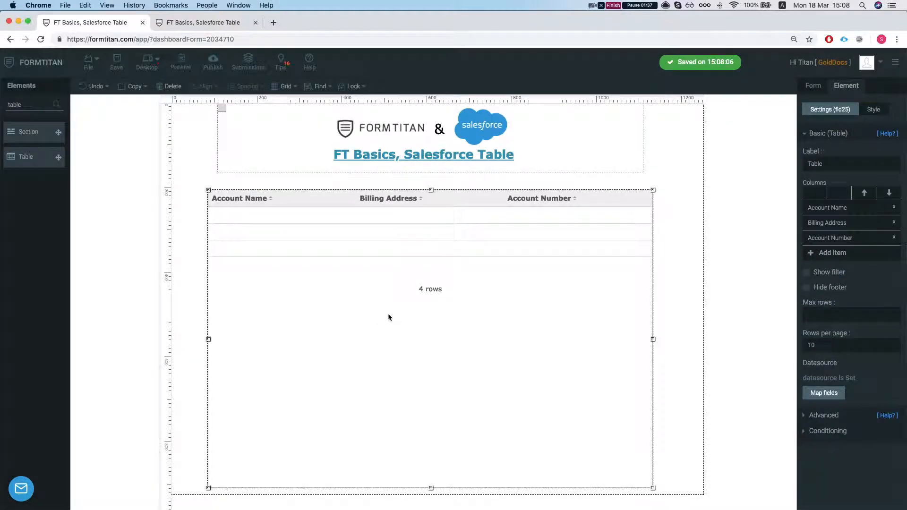
Enable Allow edit in the table's advanced settings and make the Account Name, Billing Address and Account Number columns editable
left_click(828, 133)
left_click(825, 135)
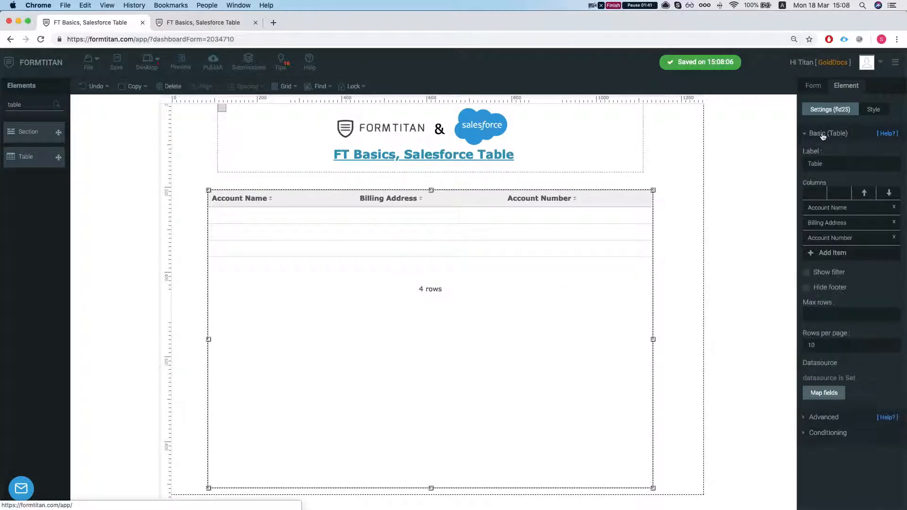
left_click(823, 417)
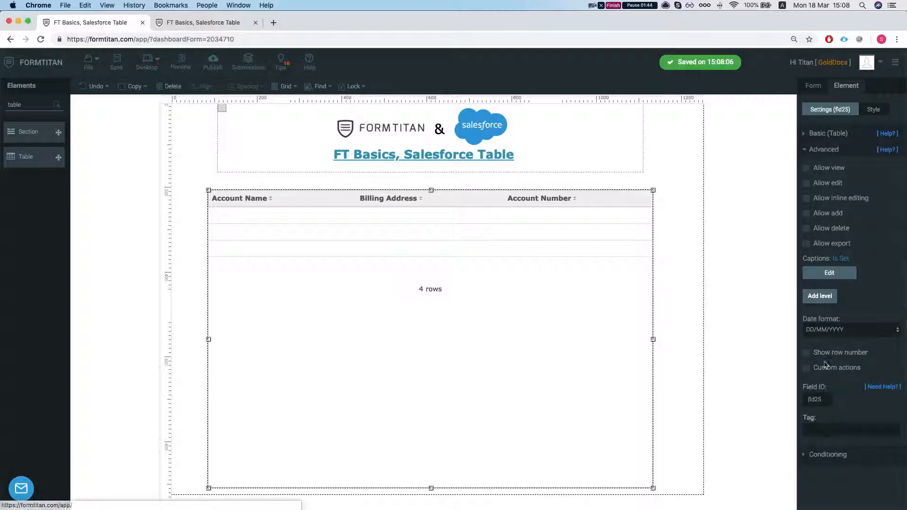
left_click(807, 183)
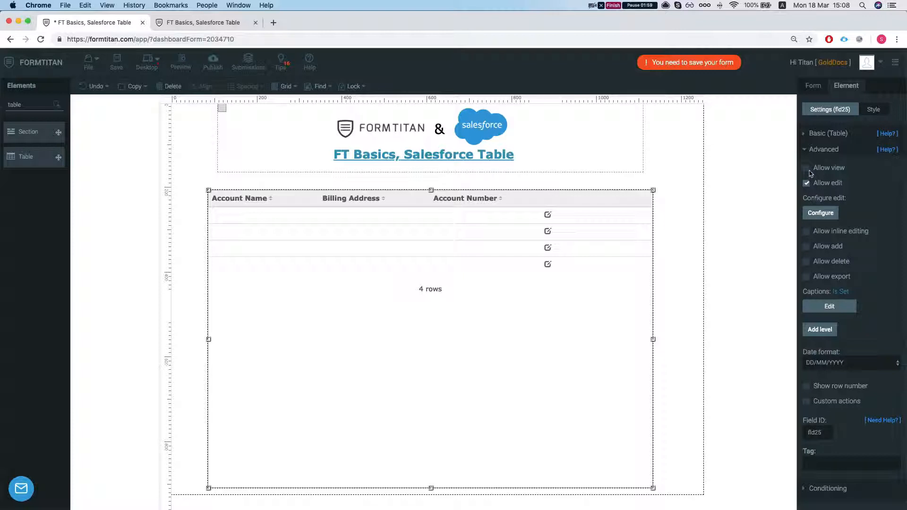
left_click(821, 215)
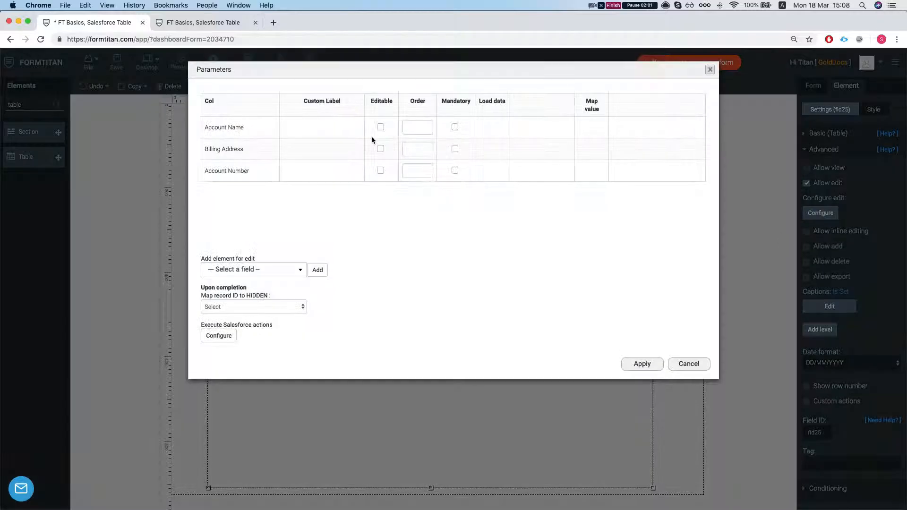
left_click(380, 128)
Add Account Type as an element for edit and make the Billing Address column non-editable
left_click(271, 270)
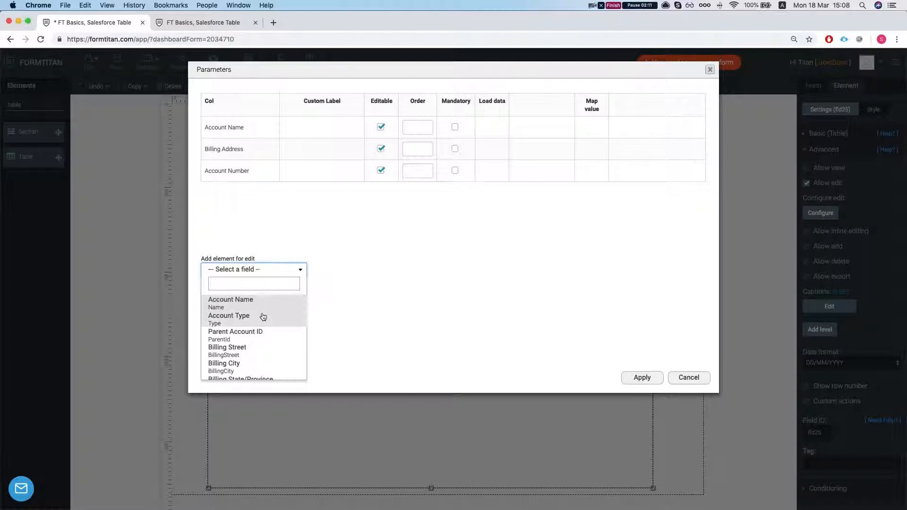
scroll(263, 312, "down", 1)
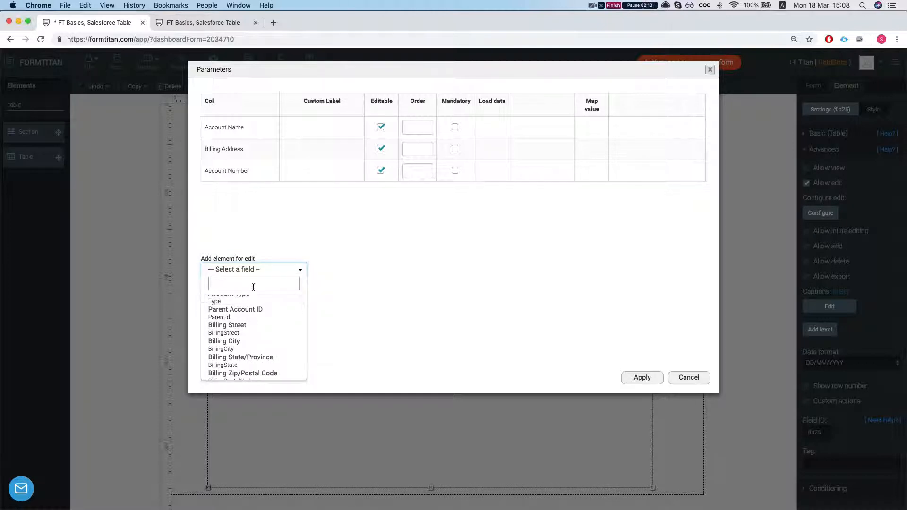
type("type")
key("Return")
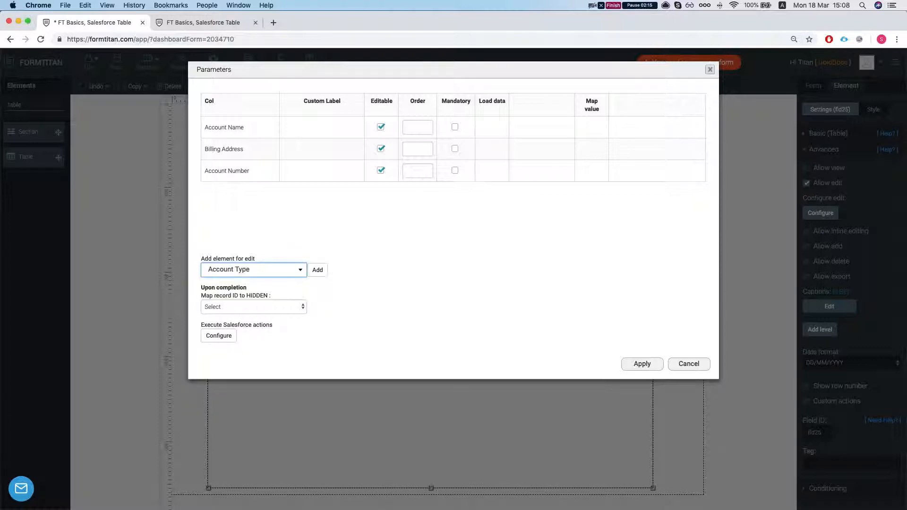
left_click(381, 150)
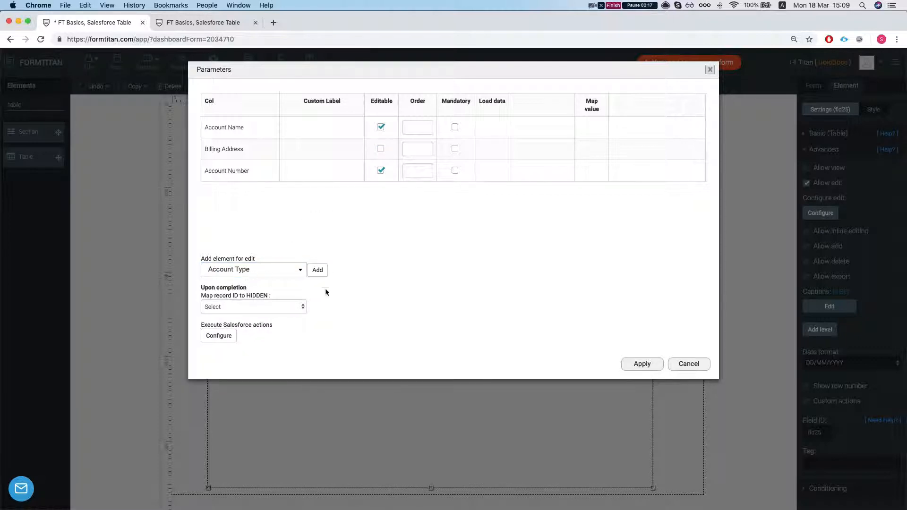
left_click(318, 269)
left_click(258, 270)
scroll(267, 330, "down", 1)
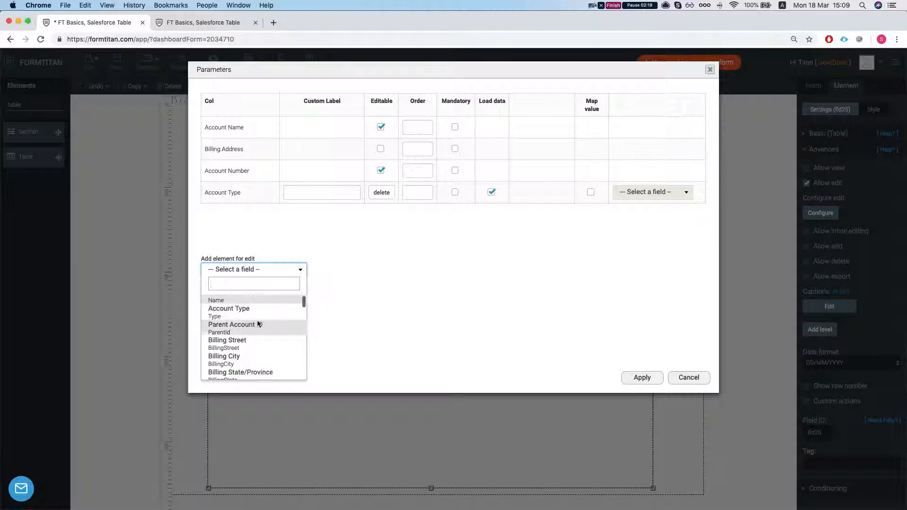
scroll(244, 307, "down", 2)
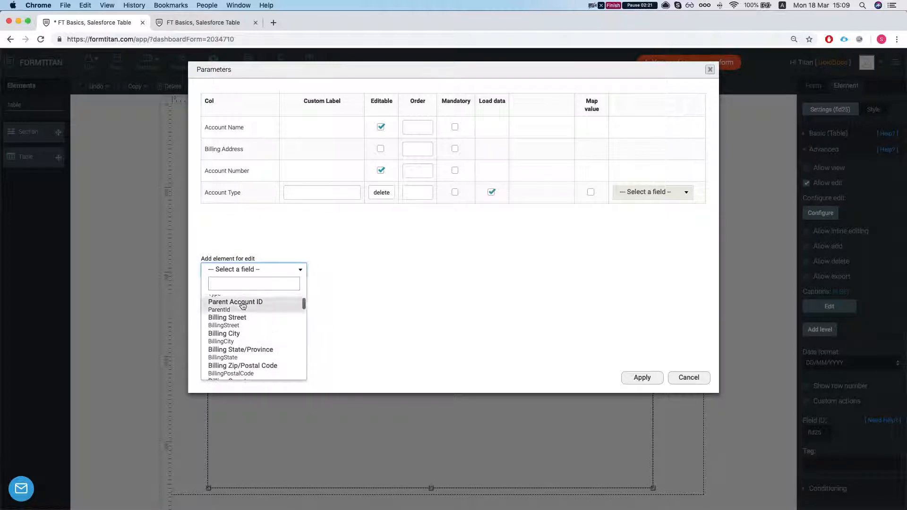
scroll(246, 328, "down", 2)
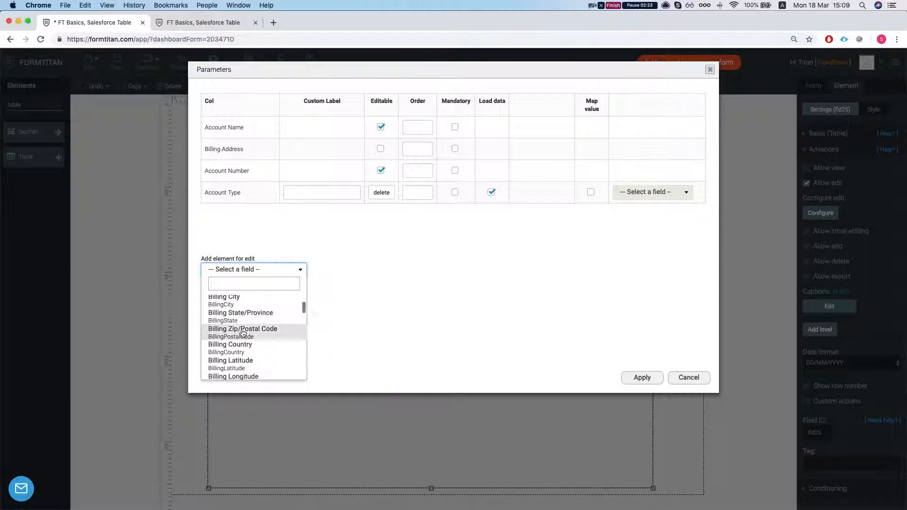
scroll(243, 333, "down", 3)
left_click(273, 242)
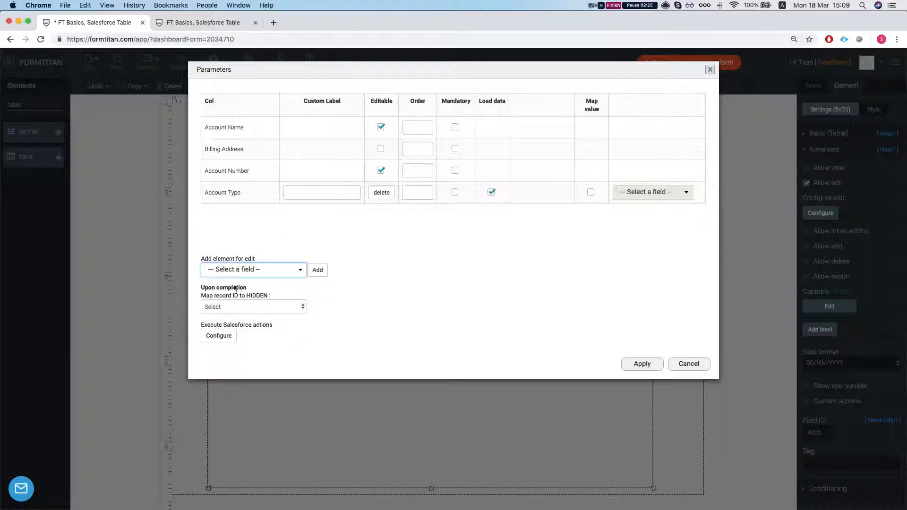
left_click(236, 271)
scroll(240, 349, "down", 10)
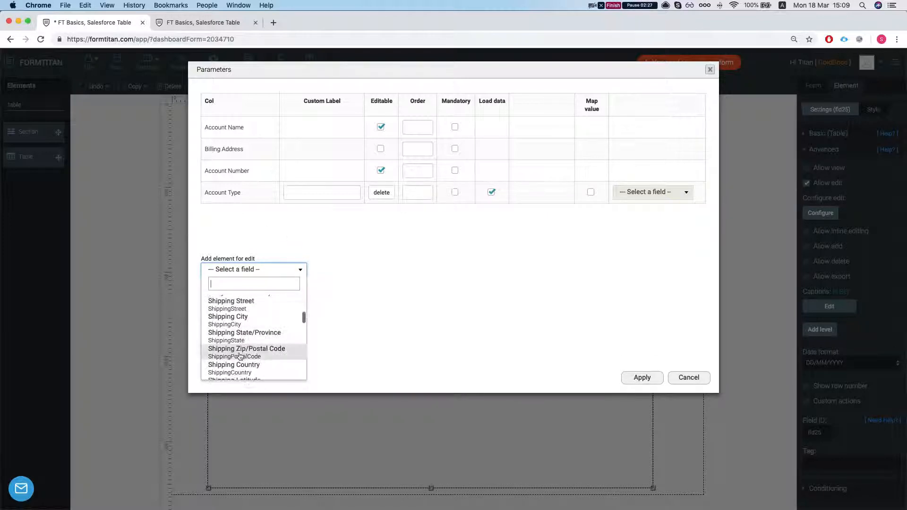
scroll(240, 354, "down", 5)
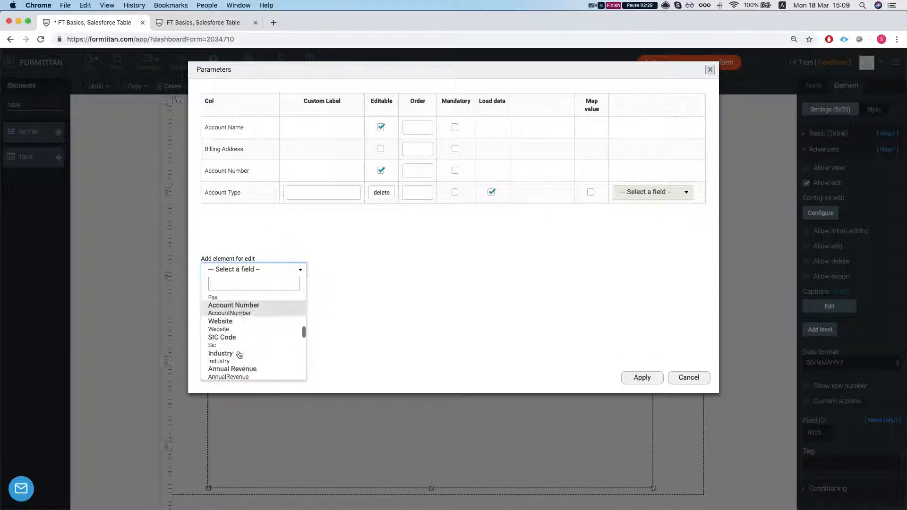
scroll(239, 357, "down", 1)
left_click(238, 340)
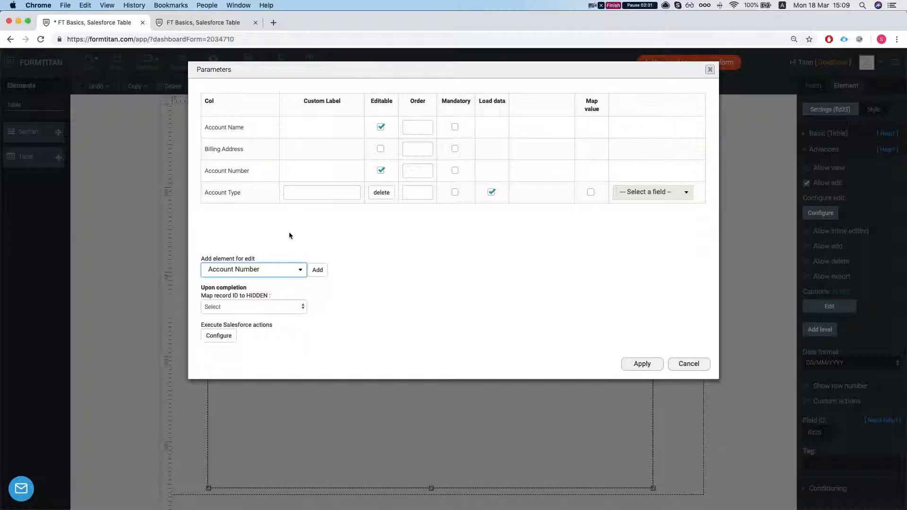
Add Account Phone as an element for edit and apply the table's edit parameters
left_click(281, 273)
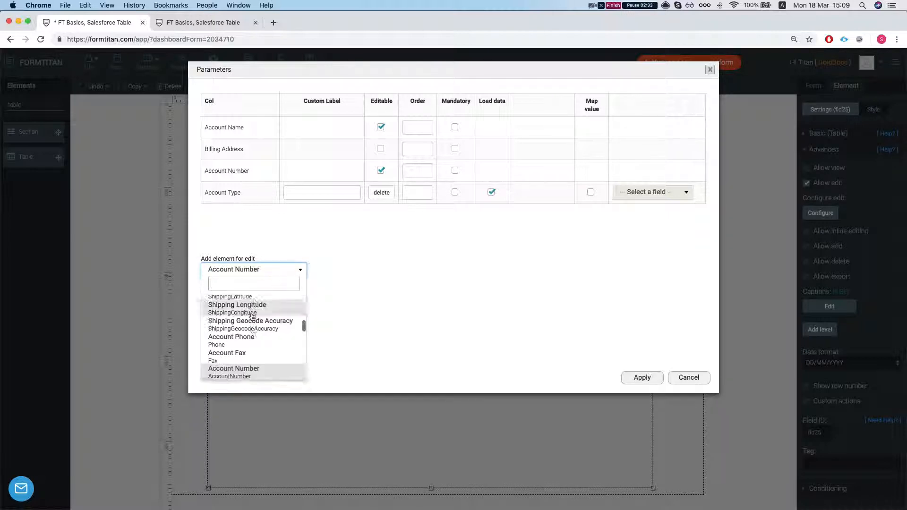
scroll(245, 331, "down", 1)
left_click(248, 323)
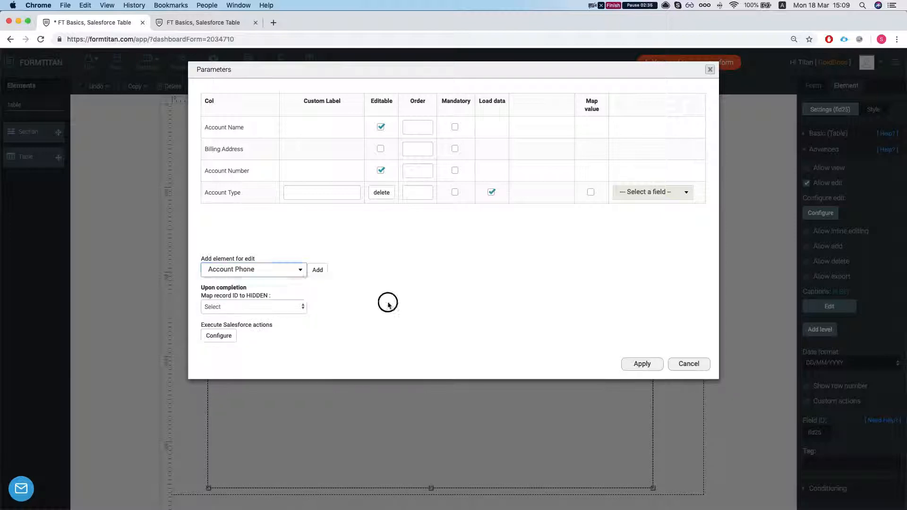
left_click(318, 270)
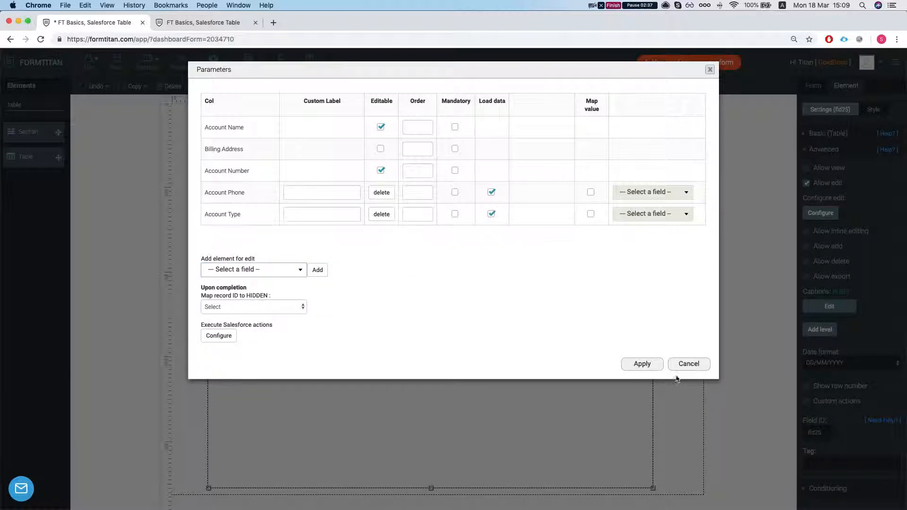
left_click(643, 364)
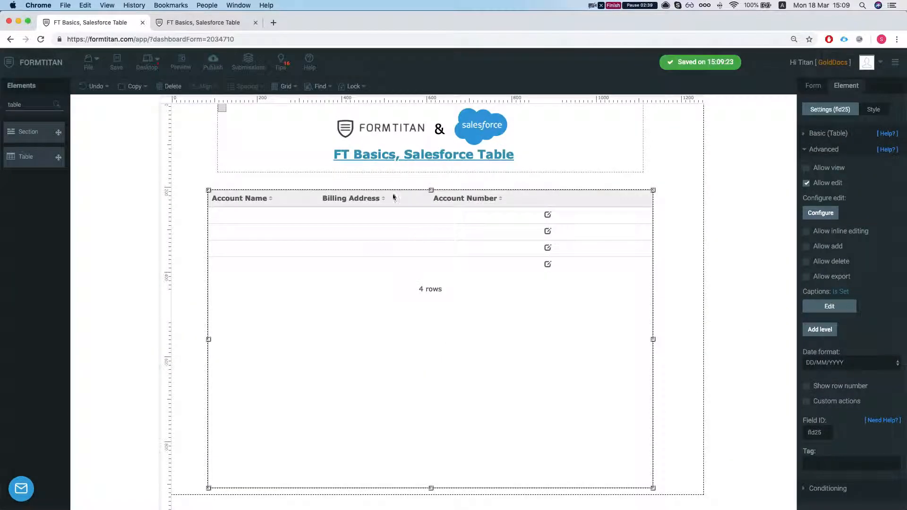
Reload the published form and update the GenePoint record with a new account phone number
left_click(221, 28)
key("super+r")
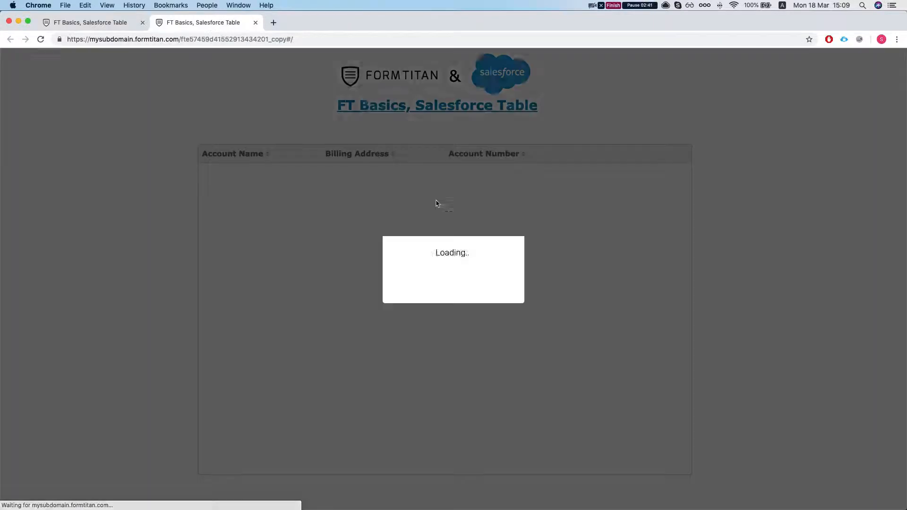
left_click(575, 173)
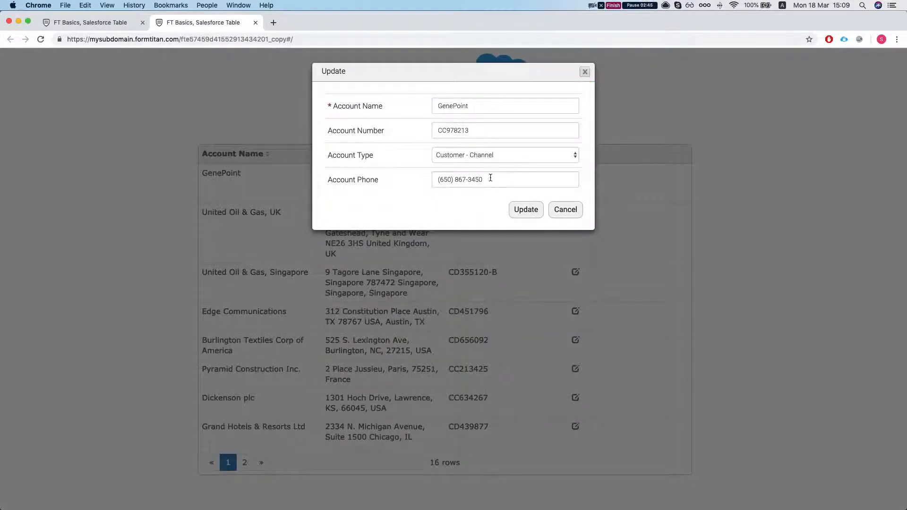
triple_click(459, 178)
type("770770770")
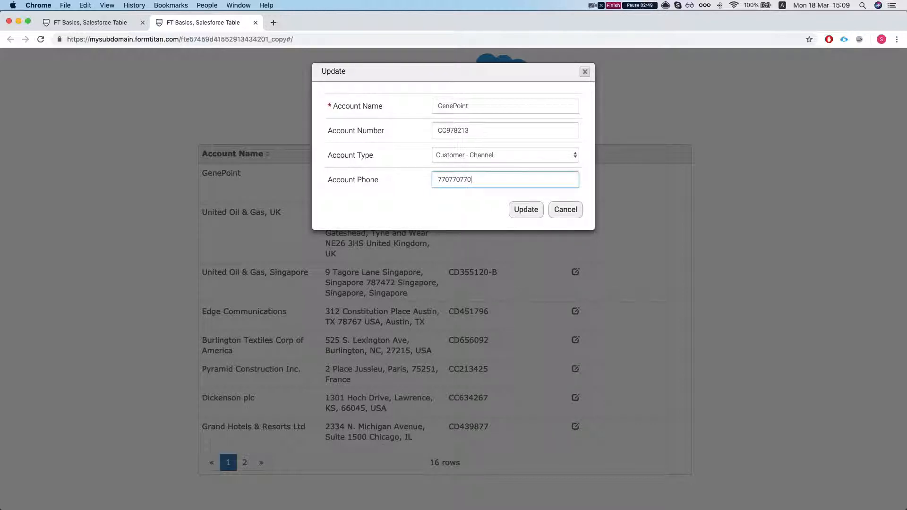
left_click(524, 214)
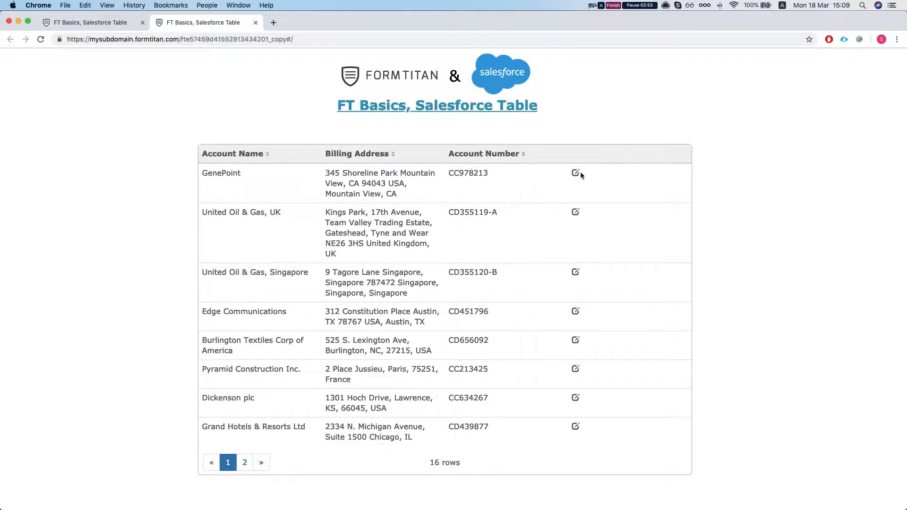
Reopen the GenePoint record to check its phone number, close it and look through the account rows
left_click(579, 173)
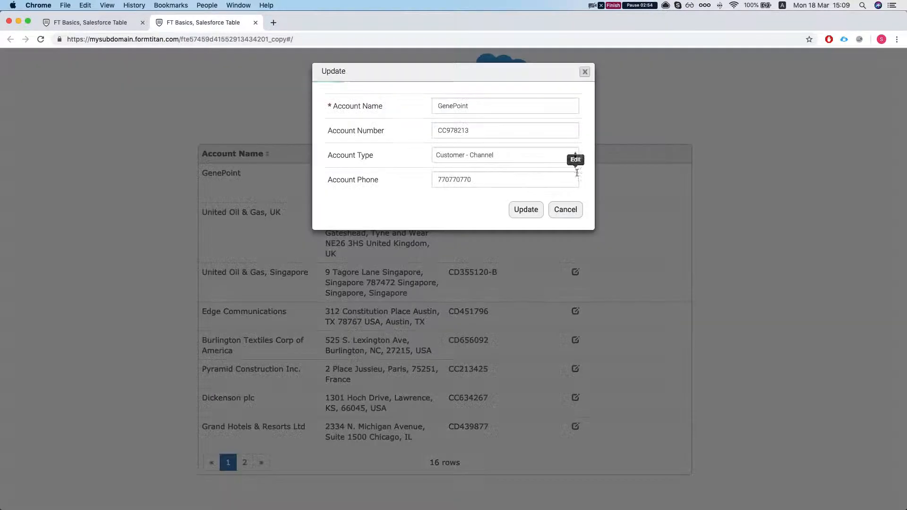
left_click(569, 212)
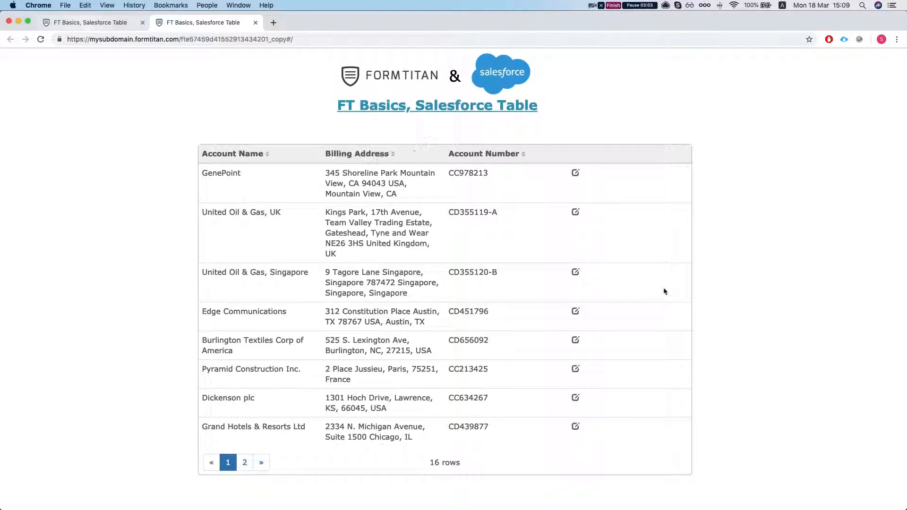
scroll(472, 368, "down", 1)
scroll(515, 334, "down", 3)
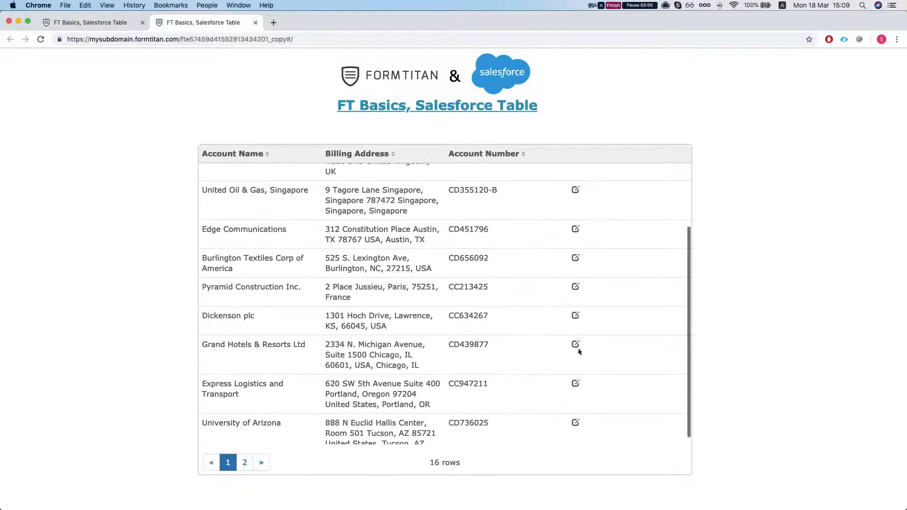
scroll(566, 356, "up", 4)
Return to the form editor and add a second level to the table from its advanced settings
left_click(90, 23)
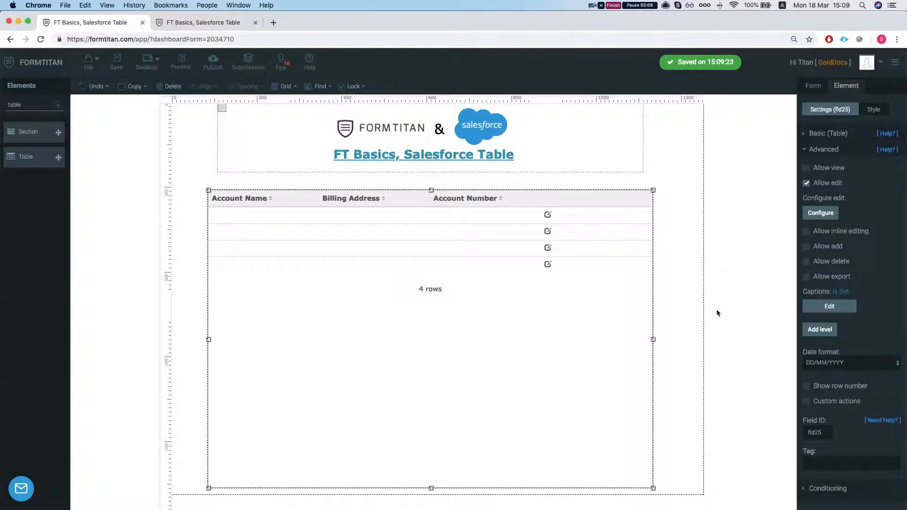
left_click(823, 137)
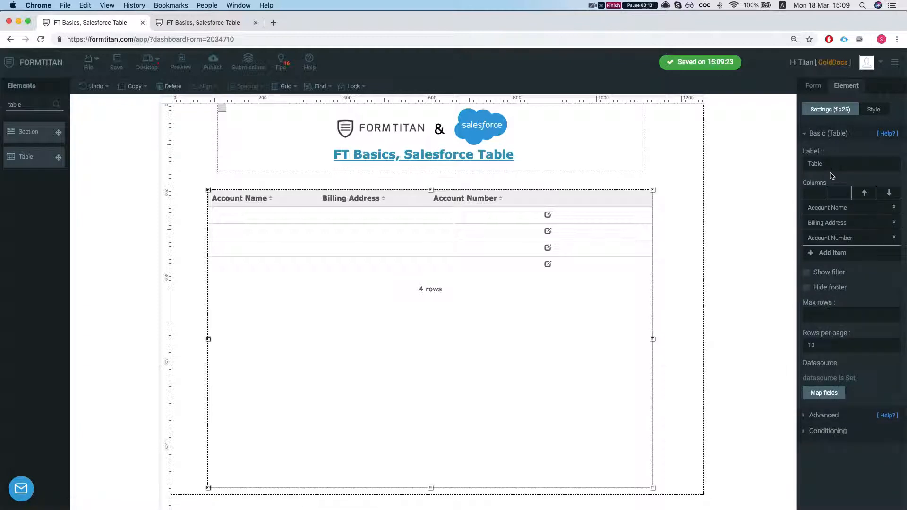
left_click(824, 415)
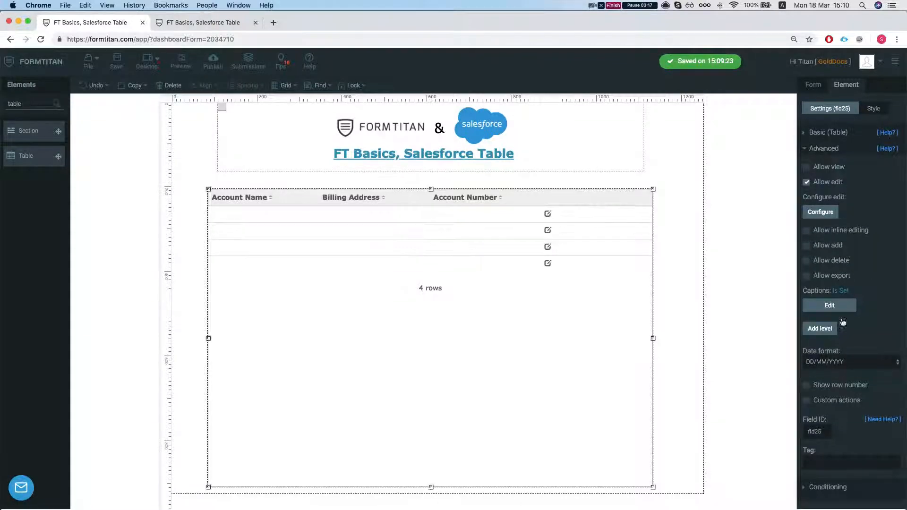
left_click(821, 332)
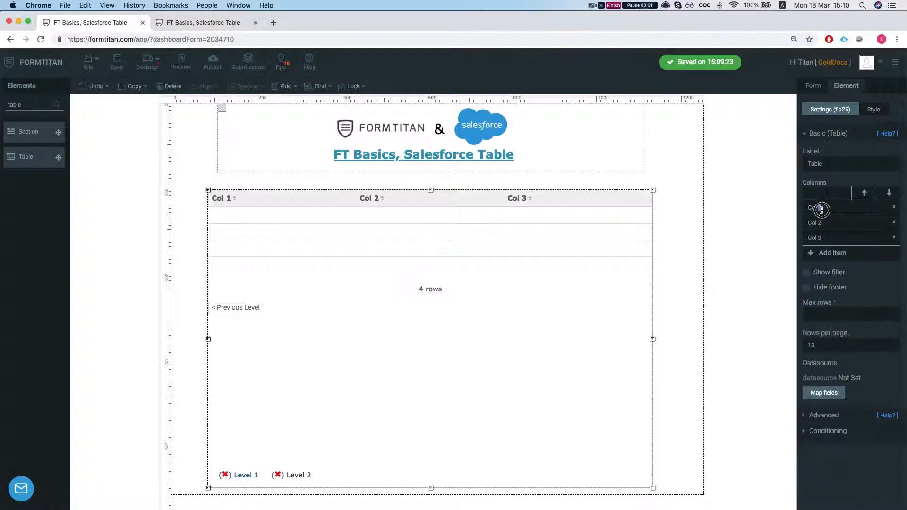
Rename the second level's columns to First Name, Last Name and Email, and hide the table footer
type("Fier")
key("BackSpace")
key("BackSpace")
type("rst Na")
key("Tab")
type("Last BNa")
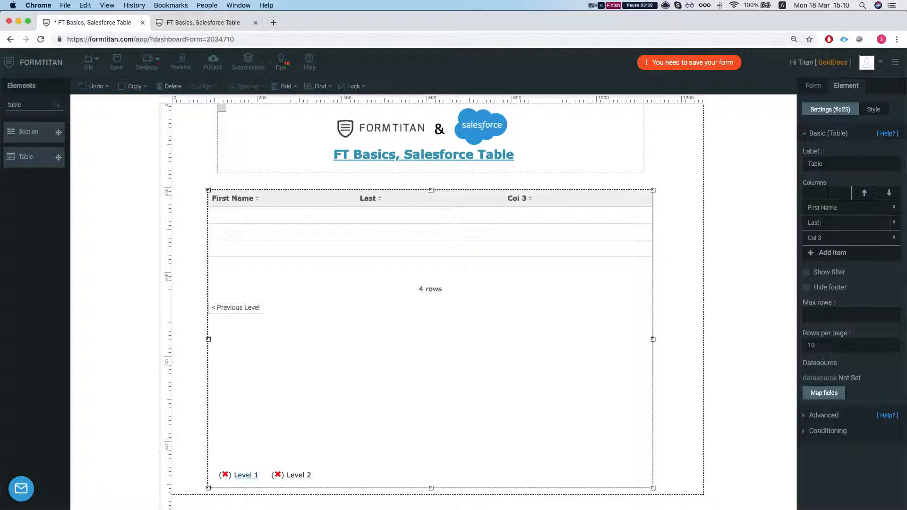
key("Tab")
type("W")
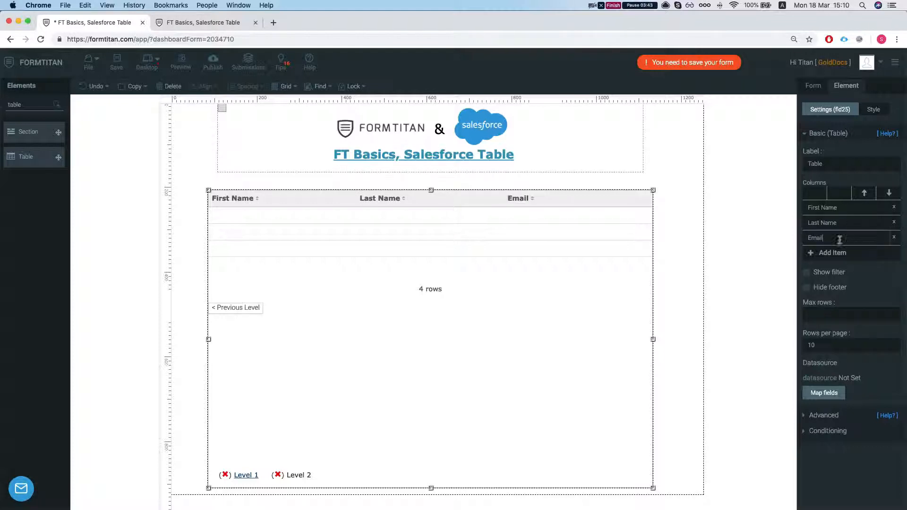
left_click(881, 293)
Open the second level's Salesforce field mapping and add the Contact object
left_click(831, 393)
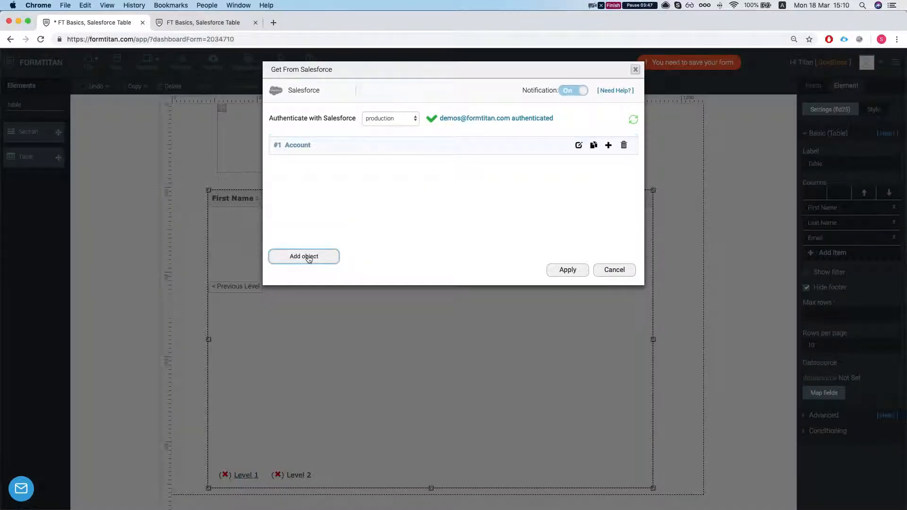
left_click(305, 256)
left_click(308, 121)
type("conta")
left_click(293, 170)
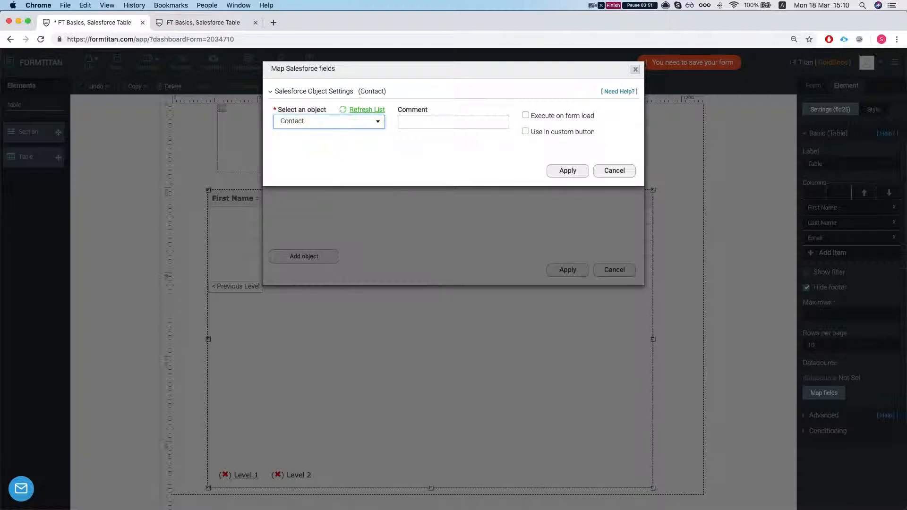
Set the Contact object's condition to Account ID Equals fld25.Level 1.RecordID
left_click(303, 153)
left_click(317, 215)
left_click(323, 94)
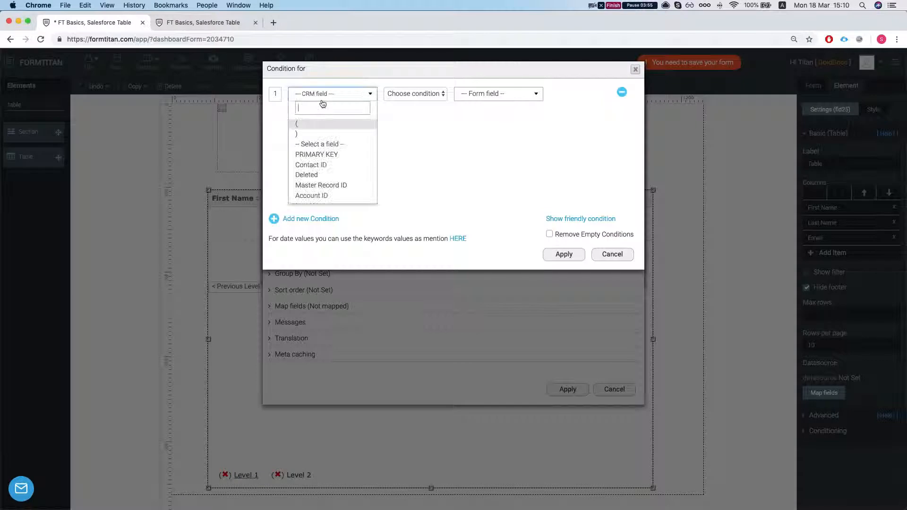
left_click(312, 196)
left_click(418, 94)
left_click(405, 104)
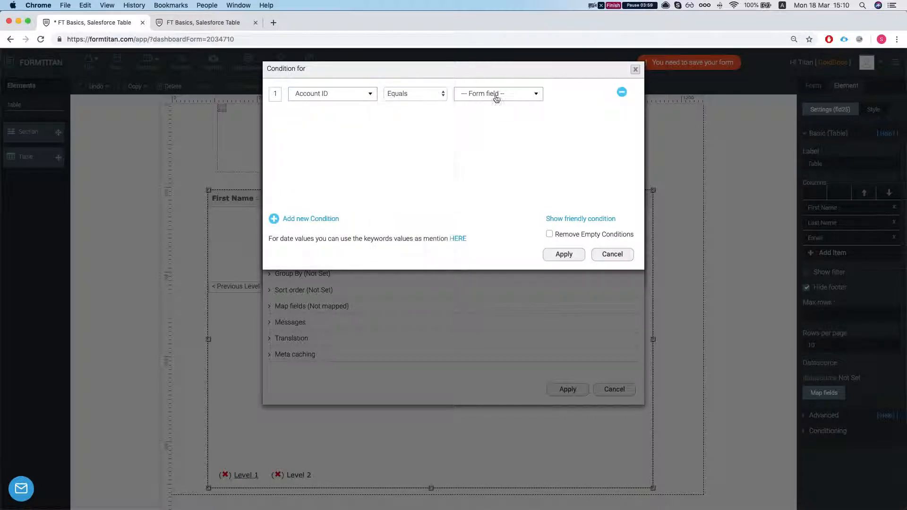
left_click(496, 94)
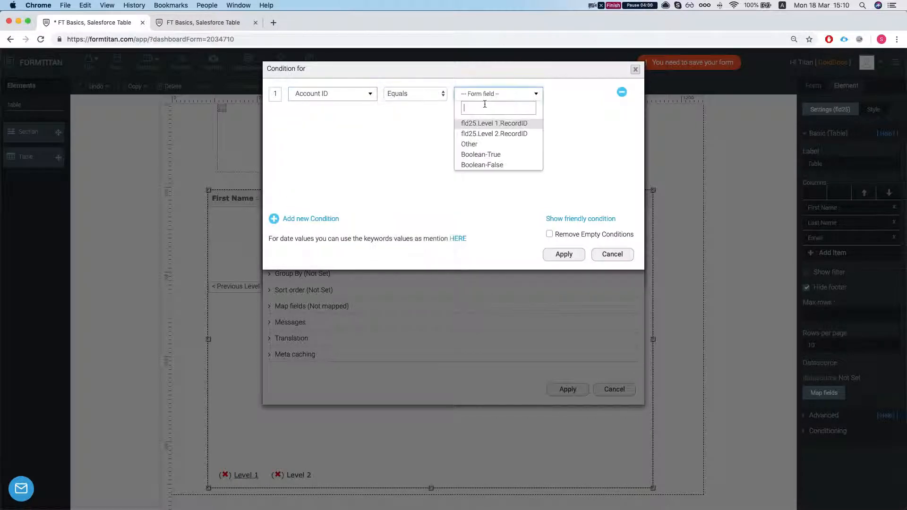
left_click(502, 127)
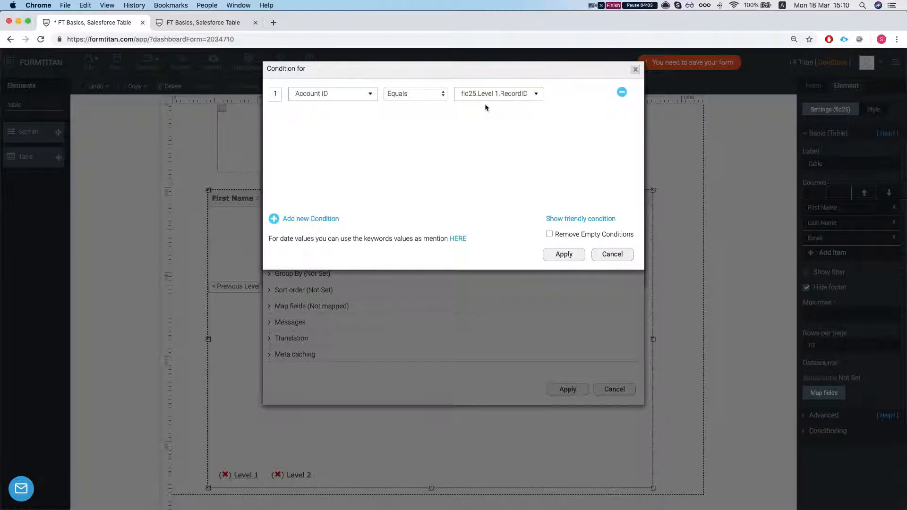
left_click(561, 256)
Open the Contact object's field mapping, try filtering the form fields by "con" and clear the filter
left_click(314, 306)
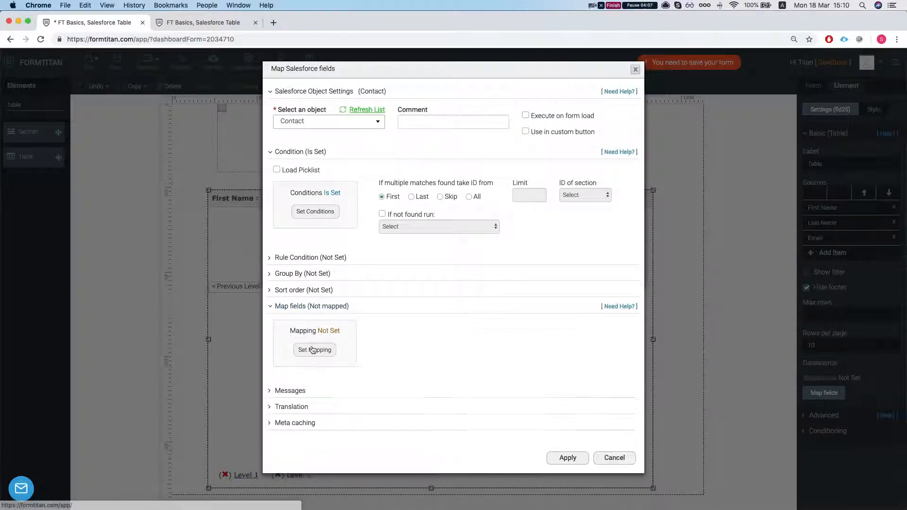
left_click(312, 350)
left_click(247, 96)
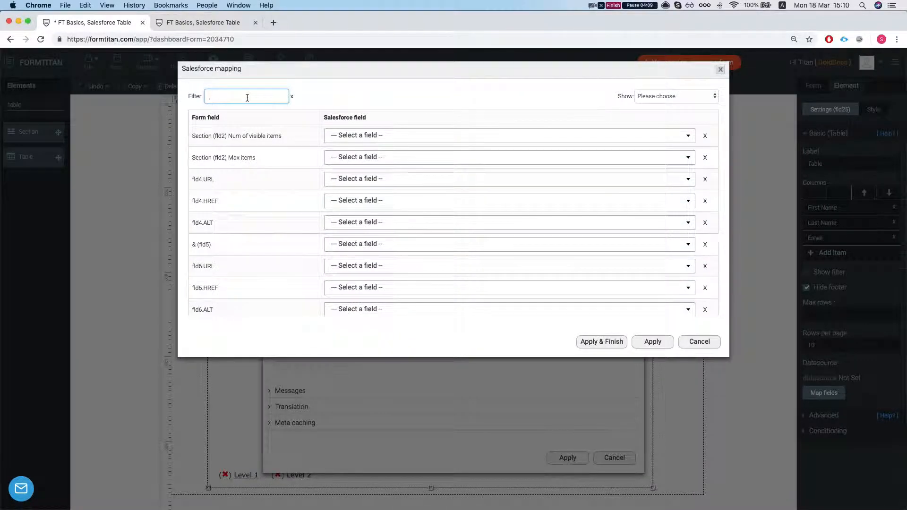
type("con")
key("BackSpace")
key("BackSpace")
key("BackSpace")
Map the Level 2 First Name, Last Name and Email fields to the matching Contact fields and save the form
scroll(383, 228, "down", 10)
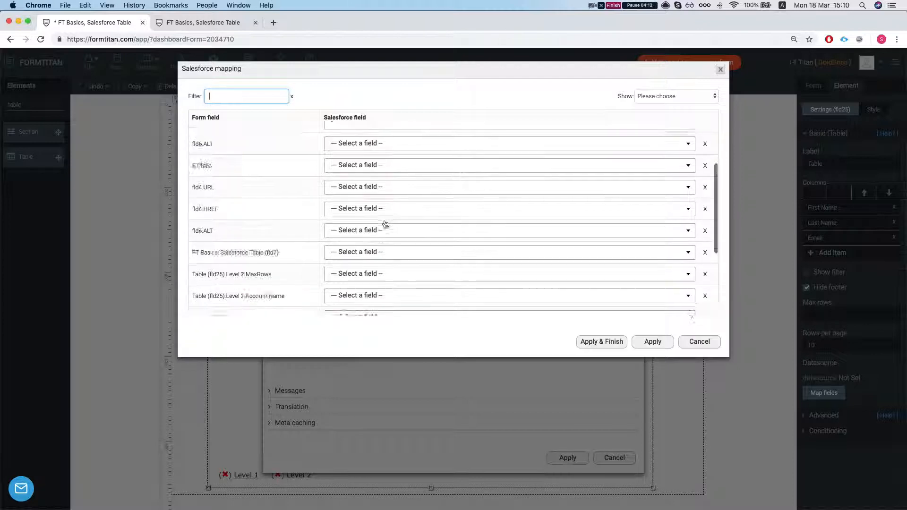
left_click(359, 258)
type("first")
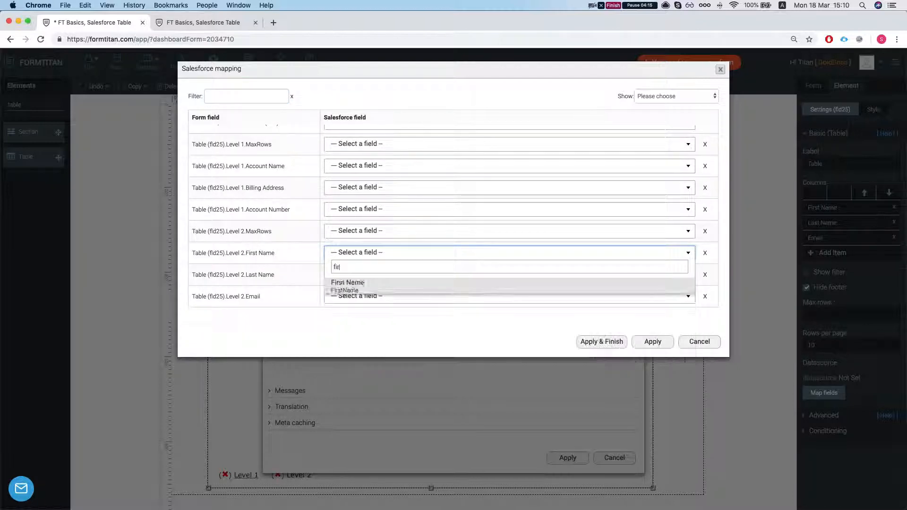
key("Return")
left_click(396, 270)
type("last")
key("Return")
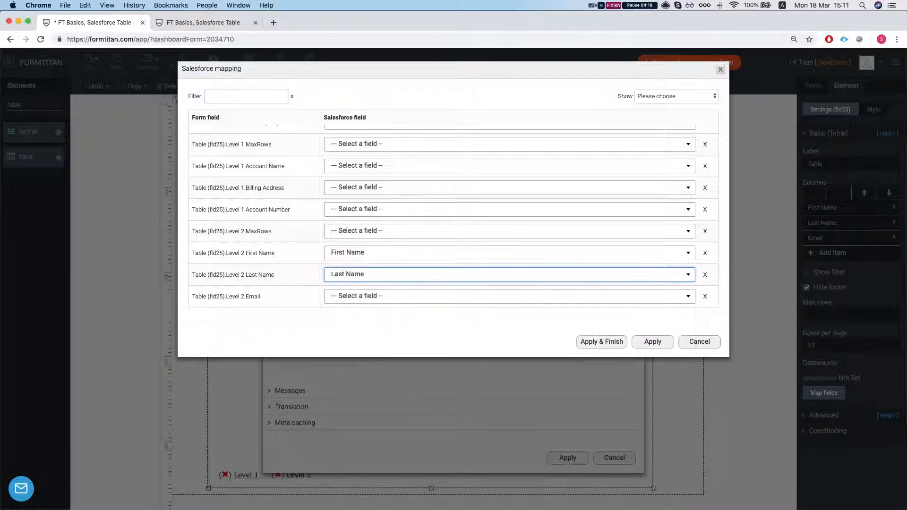
left_click(382, 296)
type("email")
key("Return")
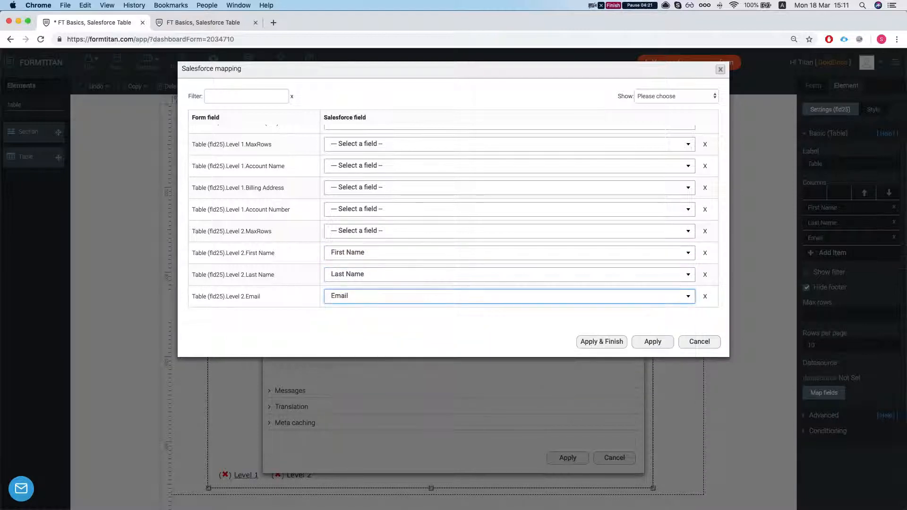
left_click(611, 343)
key("super+s")
Set the Contact object's condition to take all multiple matches with a limit of 5, and save the form
left_click(248, 25)
left_click(124, 27)
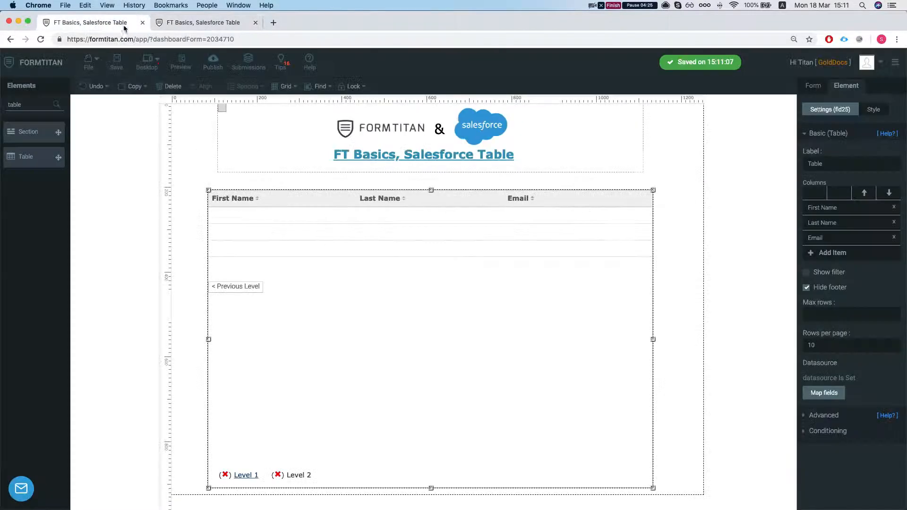
left_click(825, 392)
left_click(579, 169)
left_click(298, 152)
left_click(469, 197)
left_click(532, 195)
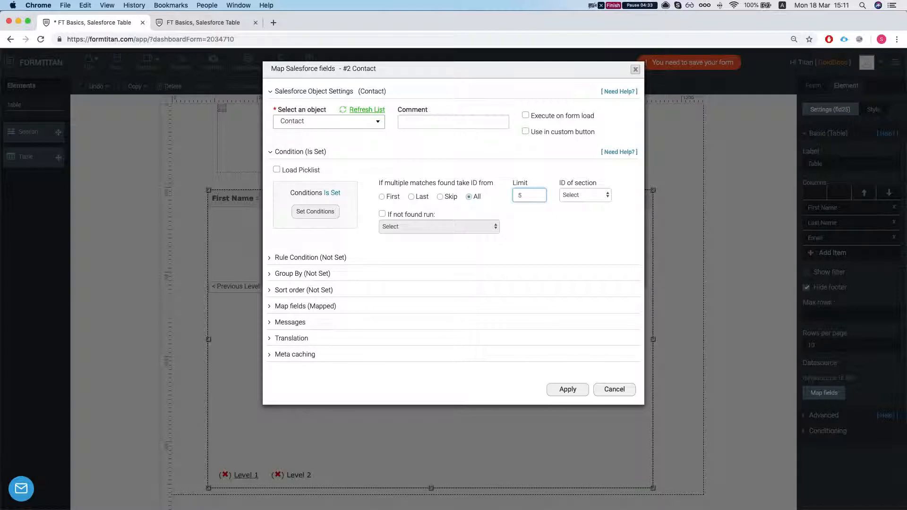
left_click(568, 389)
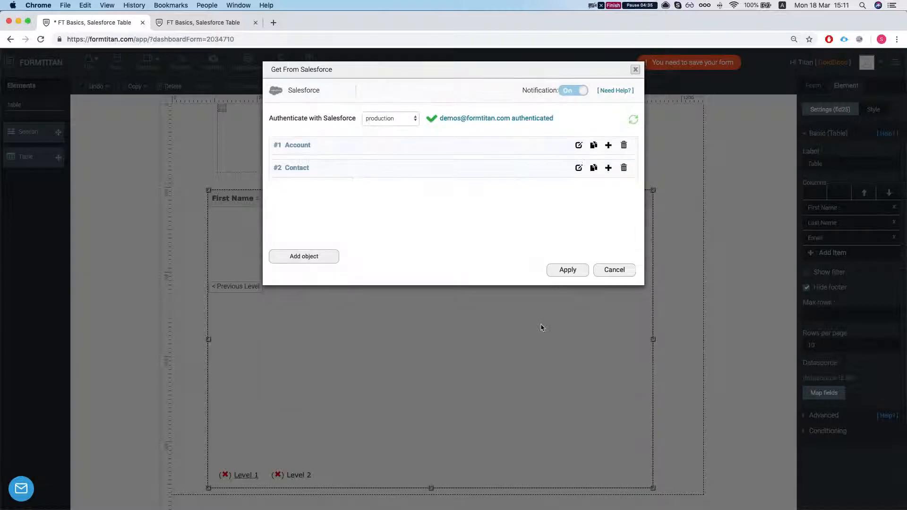
left_click(568, 269)
key("super+s")
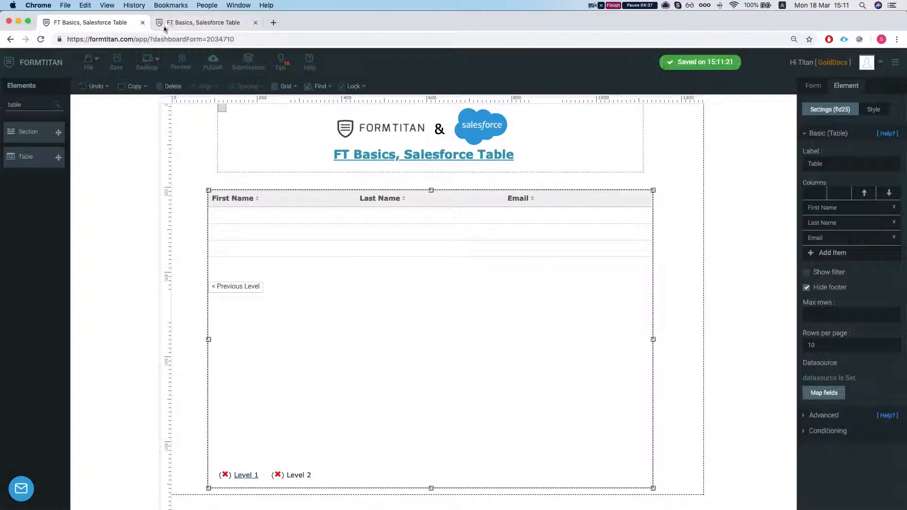
Reload the published form, check the GenePoint account's related contacts and return to the account list
left_click(164, 27)
key("super+r")
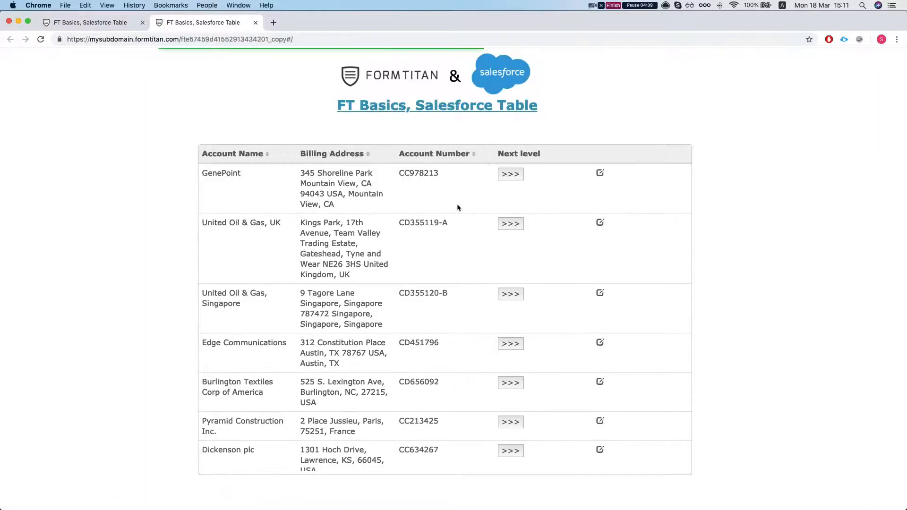
scroll(353, 199, "down", 1)
scroll(353, 199, "up", 1)
scroll(428, 213, "down", 1)
scroll(428, 215, "up", 1)
left_click(512, 173)
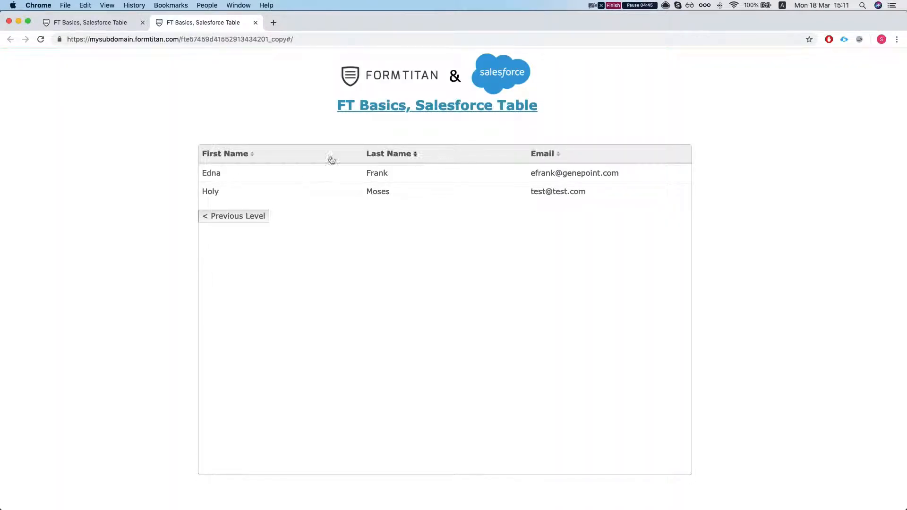
left_click(247, 219)
Check the University of Arizona account's related contacts and return to the account list
scroll(315, 342, "down", 5)
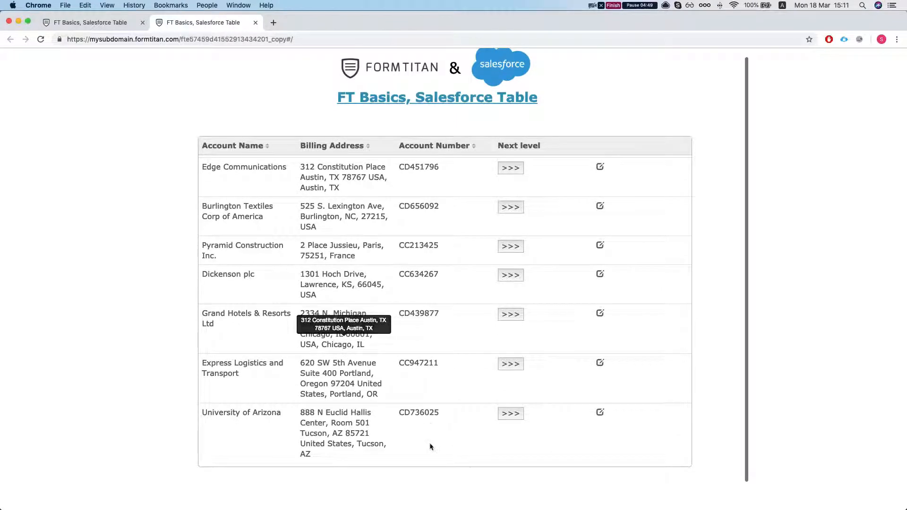
scroll(419, 382, "up", 4)
scroll(420, 376, "down", 4)
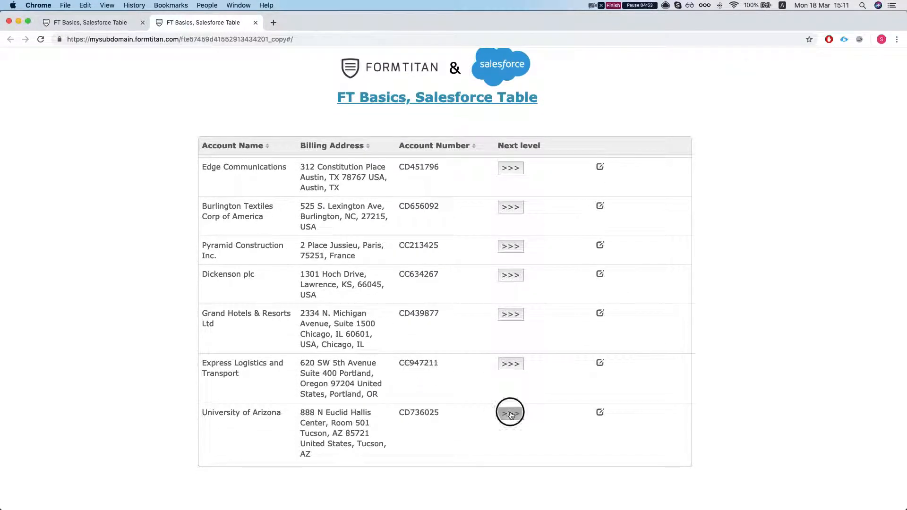
left_click(510, 419)
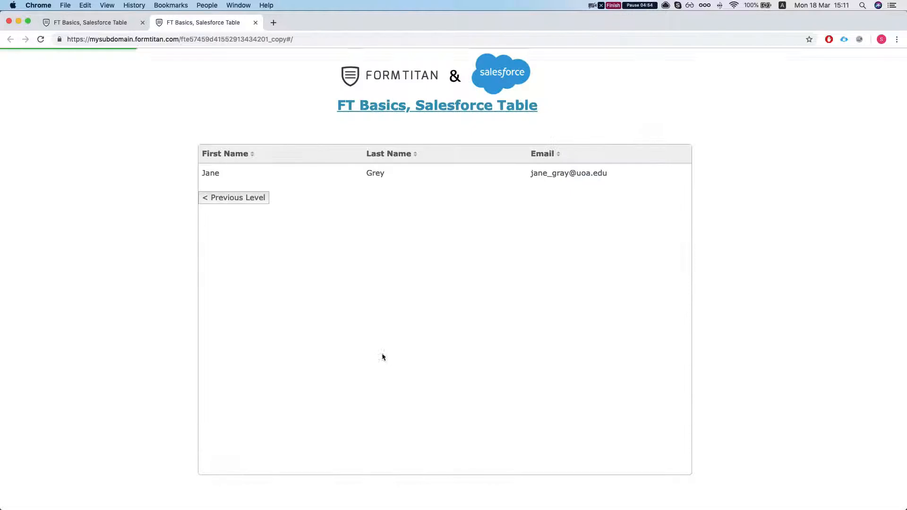
left_click(242, 203)
Look through the account list and reopen the GenePoint account's related contacts
scroll(283, 348, "down", 5)
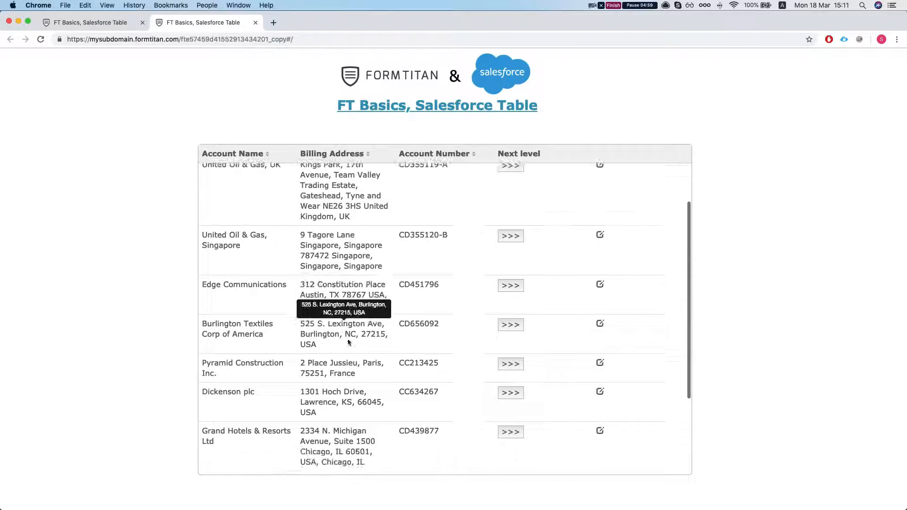
scroll(276, 264, "up", 5)
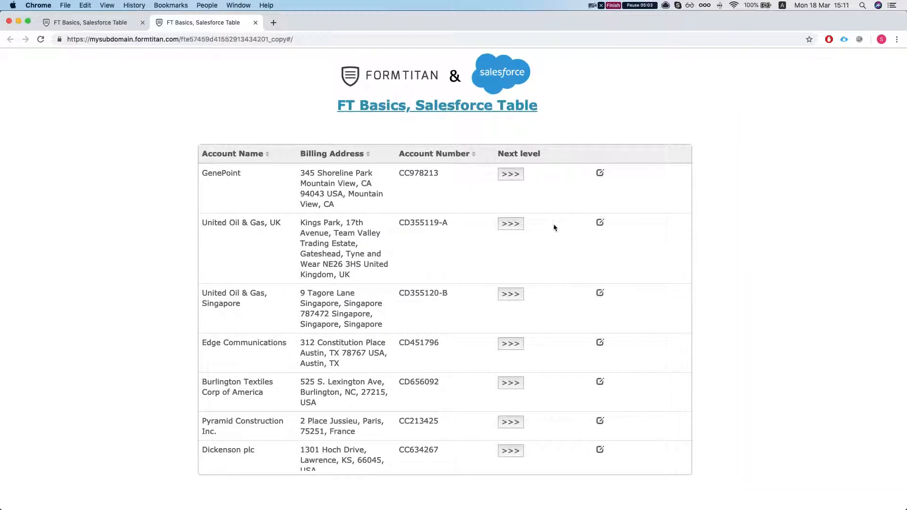
left_click(512, 175)
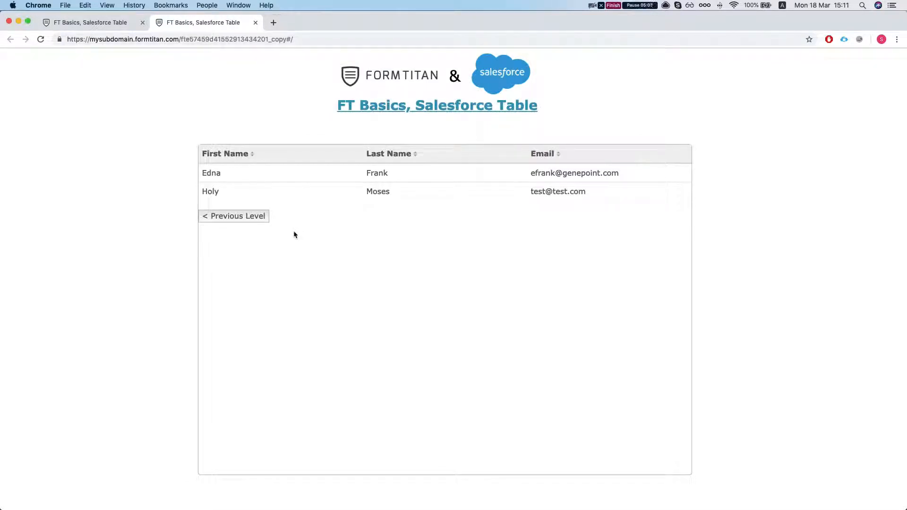
In the form editor, allow adding records on the second level, with First Name, Last Name and Email editable
left_click(91, 22)
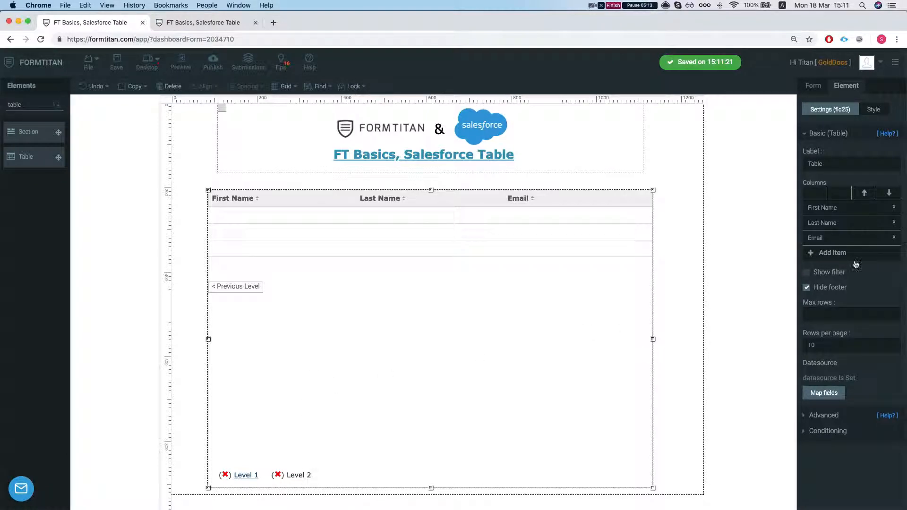
left_click(825, 416)
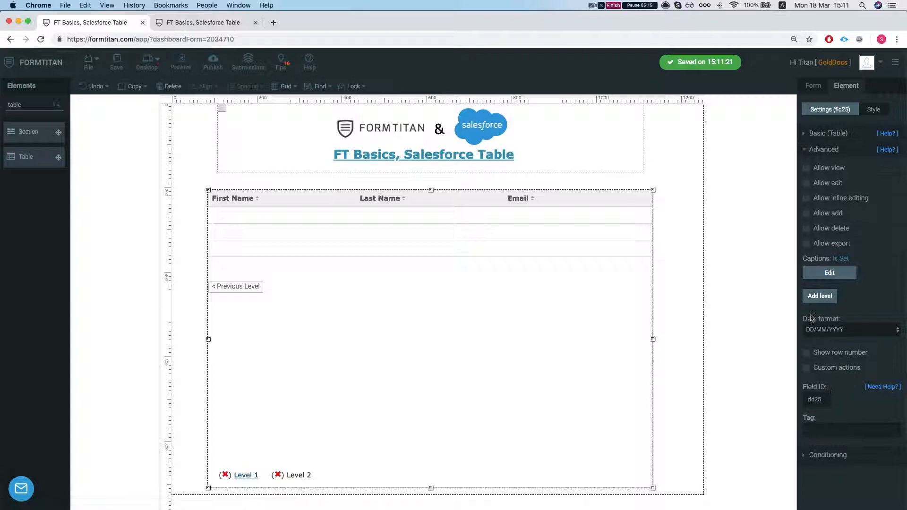
left_click(807, 213)
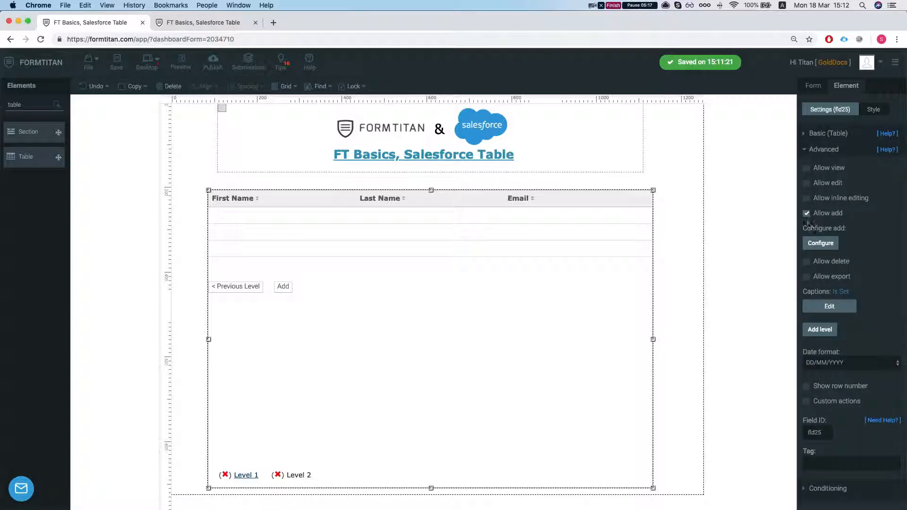
left_click(821, 244)
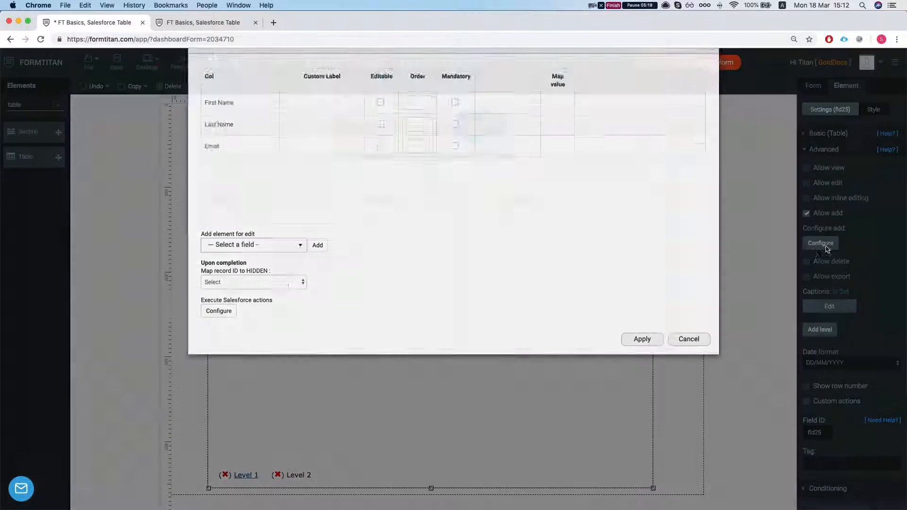
left_click(380, 128)
left_click(381, 150)
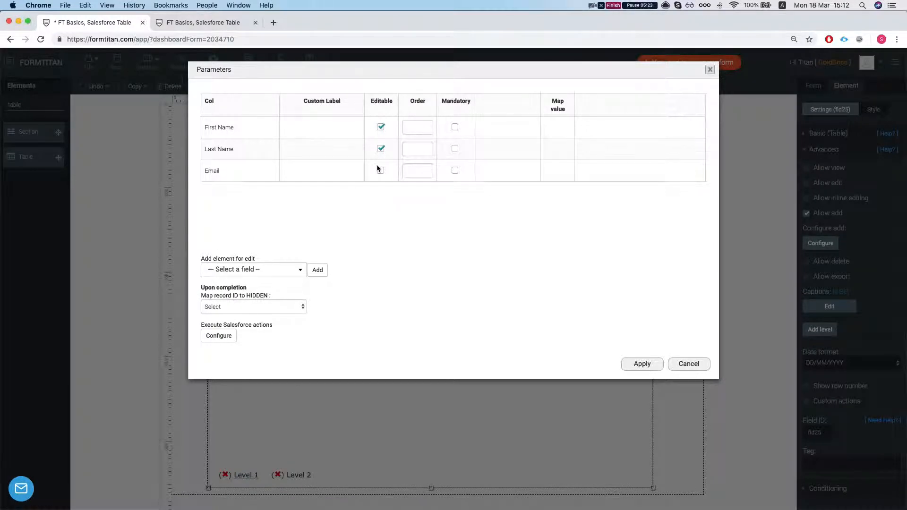
Add Account ID to the add-record parameters, map its value to the Level 1 - Account object's Account ID, and save the form
left_click(251, 269)
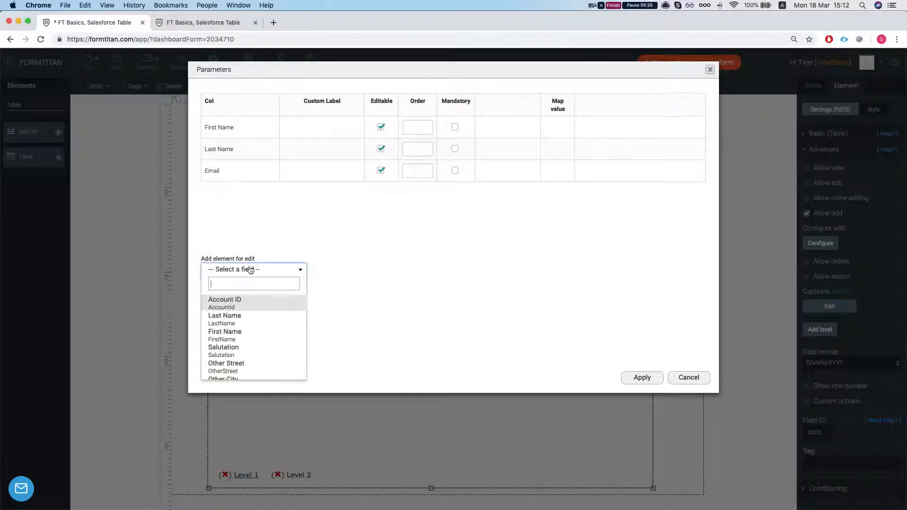
left_click(239, 305)
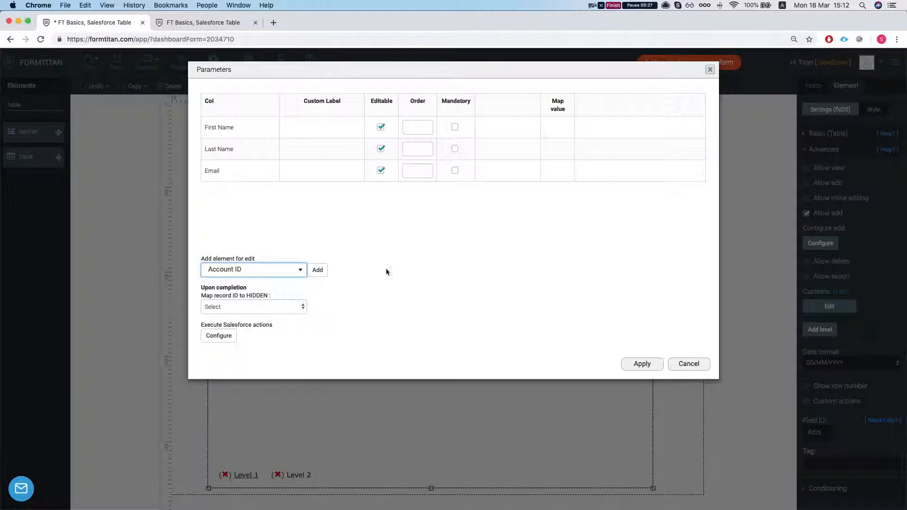
left_click(317, 270)
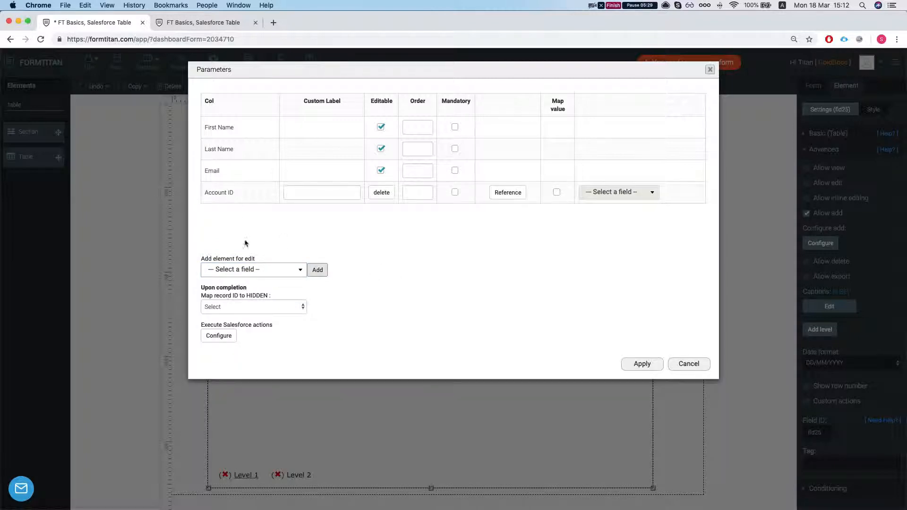
left_click(556, 193)
left_click(613, 197)
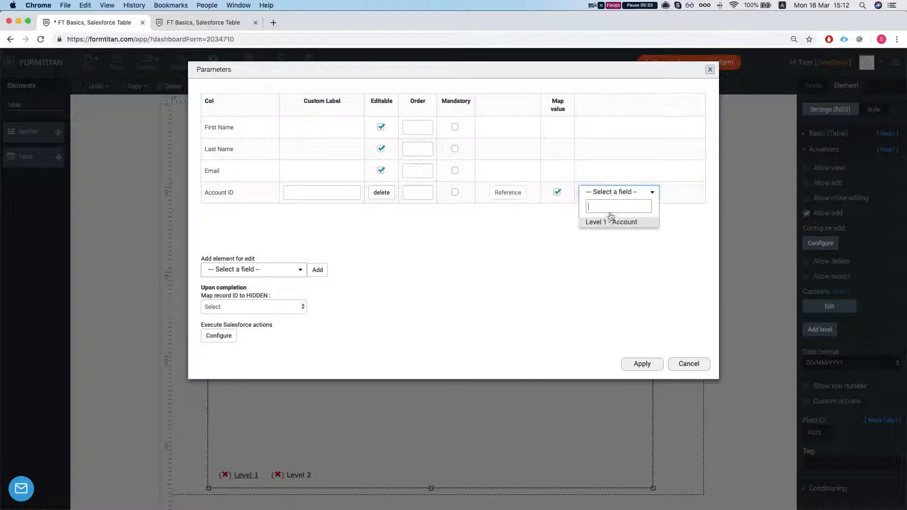
left_click(612, 223)
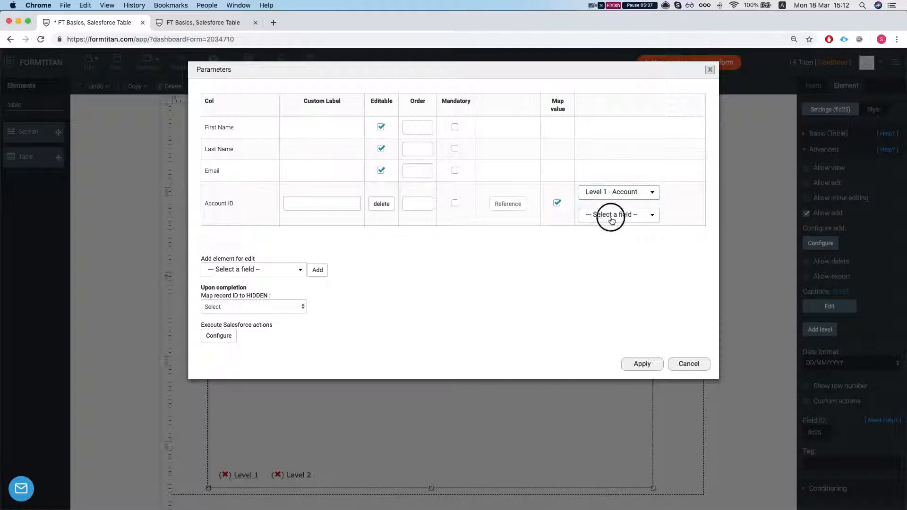
left_click(612, 217)
left_click(602, 245)
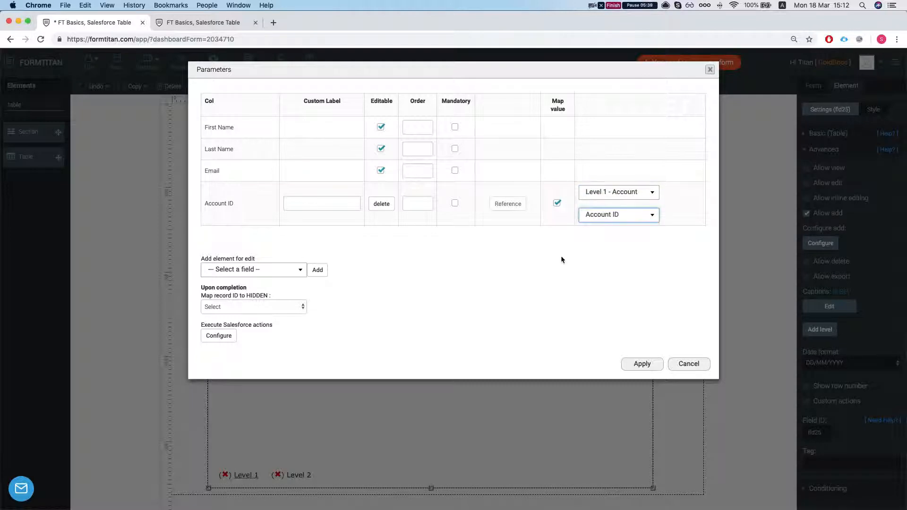
left_click(633, 365)
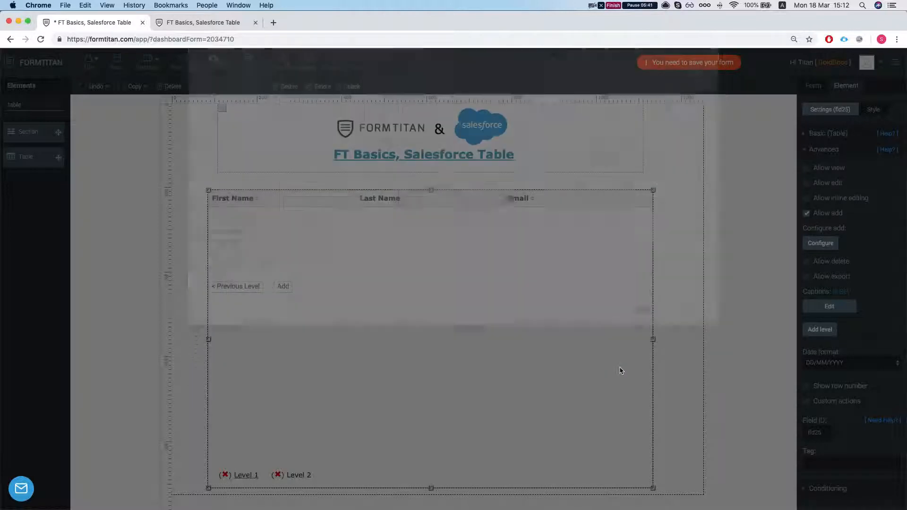
key("super+s")
Switch the table to Level 1 and allow inline editing of its account records
left_click(246, 475)
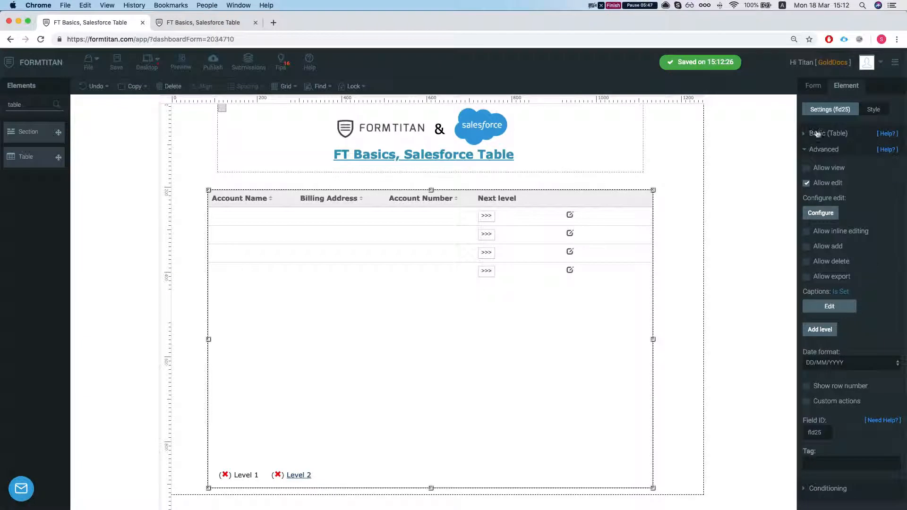
left_click(823, 149)
left_click(830, 133)
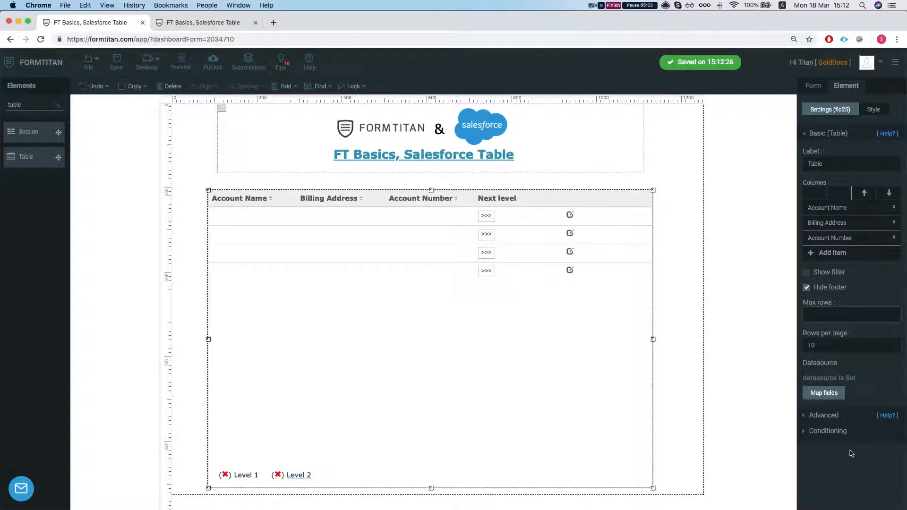
left_click(824, 415)
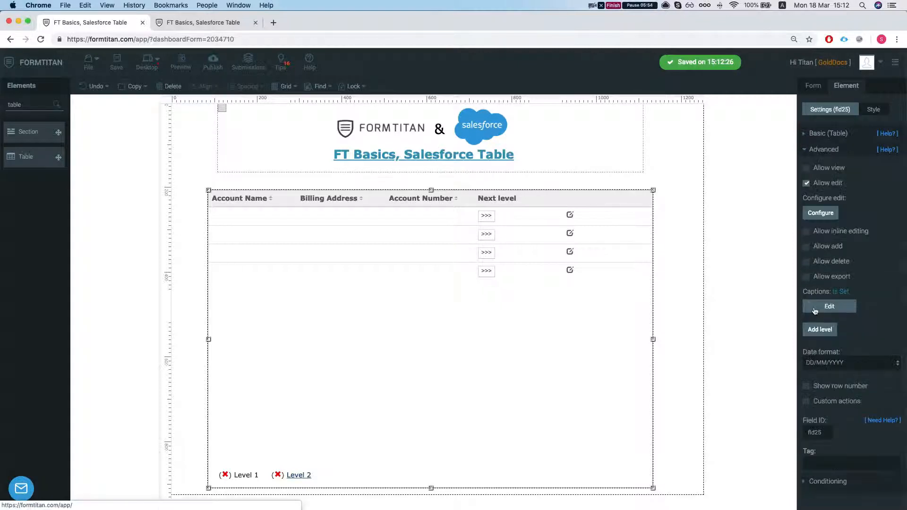
left_click(806, 232)
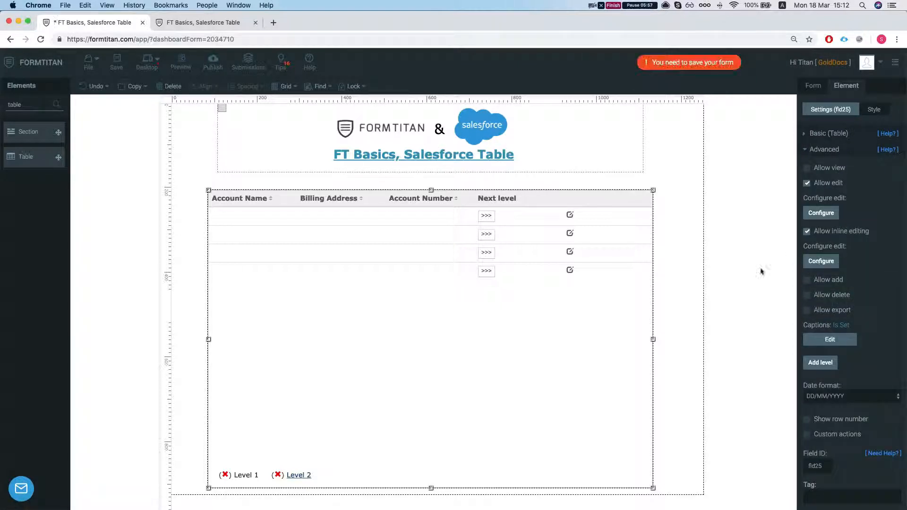
Configure Level 1 inline editing so that Account Name and Account Number are editable
left_click(816, 263)
left_click(372, 120)
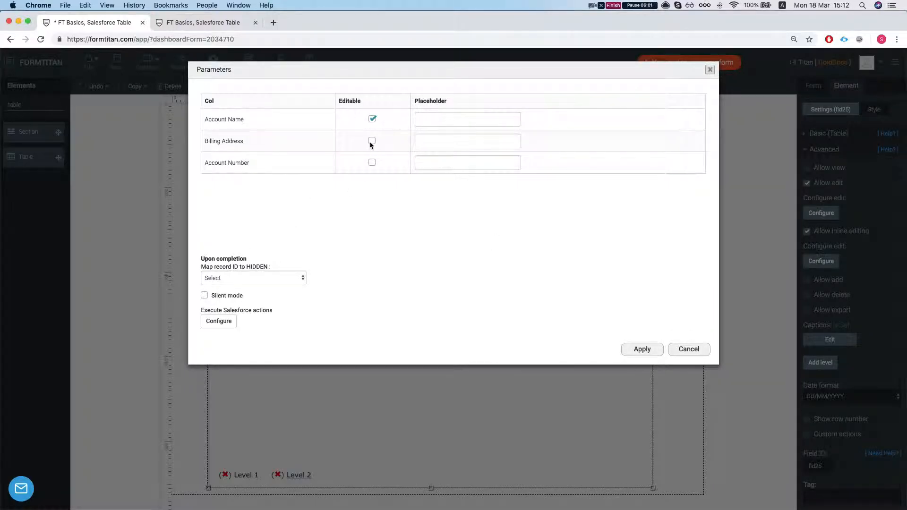
left_click(372, 162)
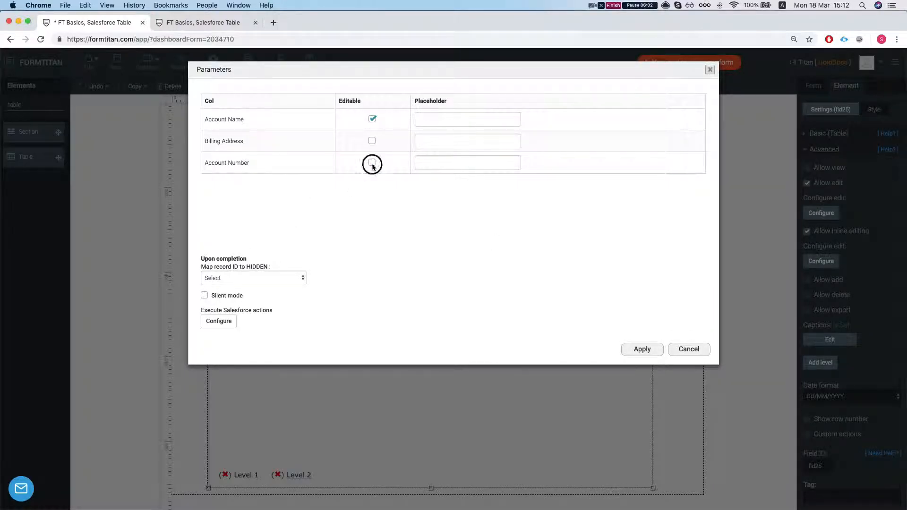
left_click(290, 283)
left_click(293, 253)
left_click(625, 349)
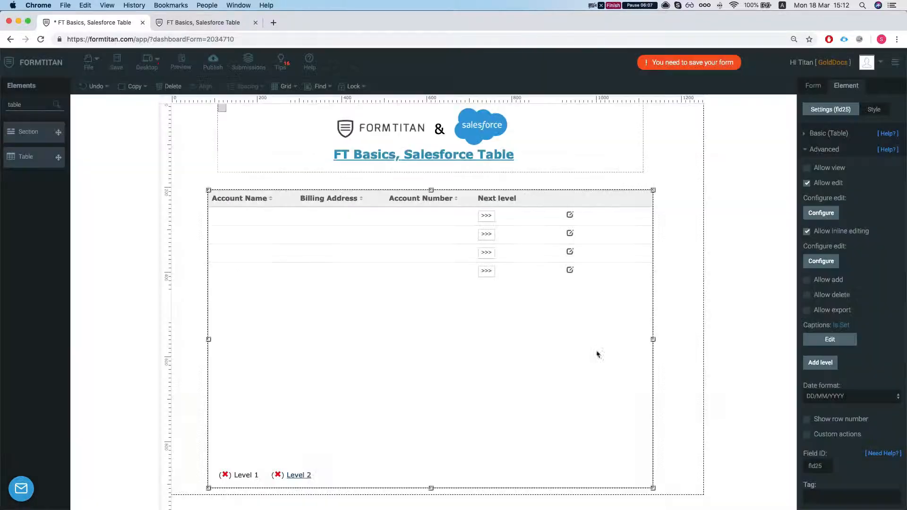
Save the form and review which account columns are editable in the Level 1 edit and inline editing parameters
key("super+s")
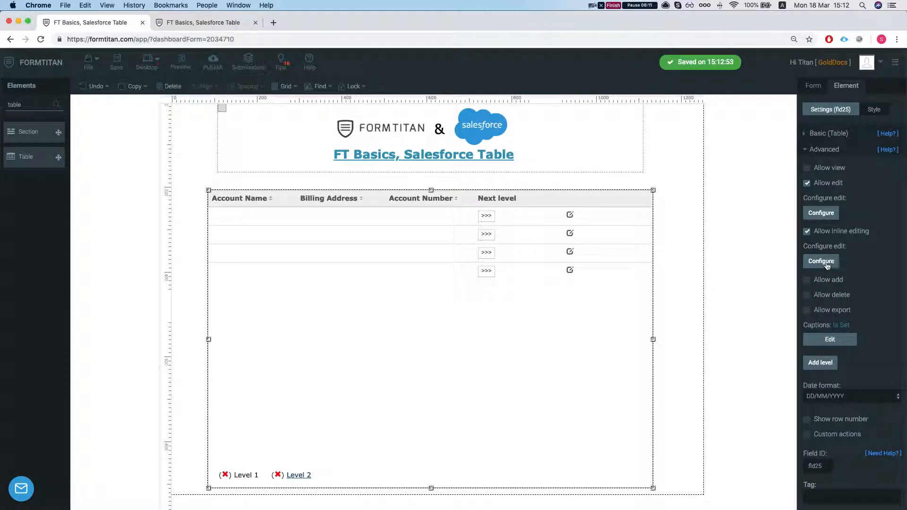
left_click(821, 213)
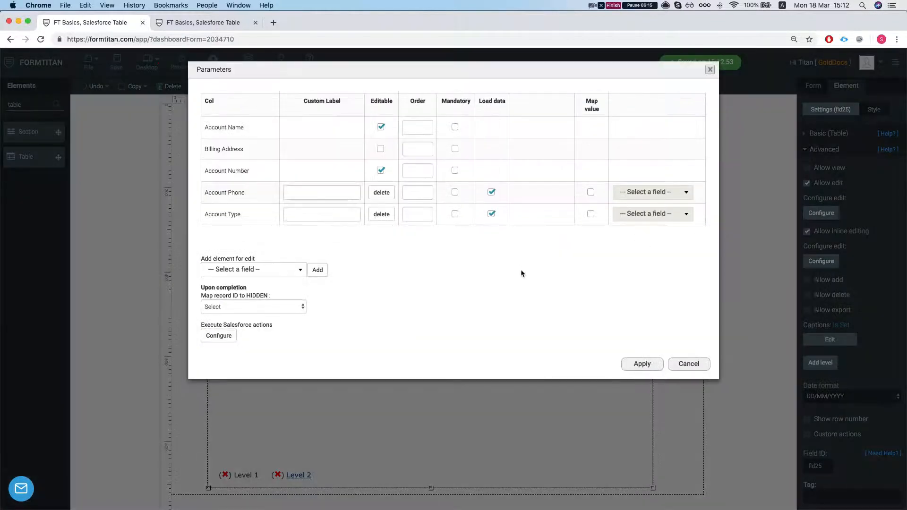
left_click(687, 364)
left_click(822, 262)
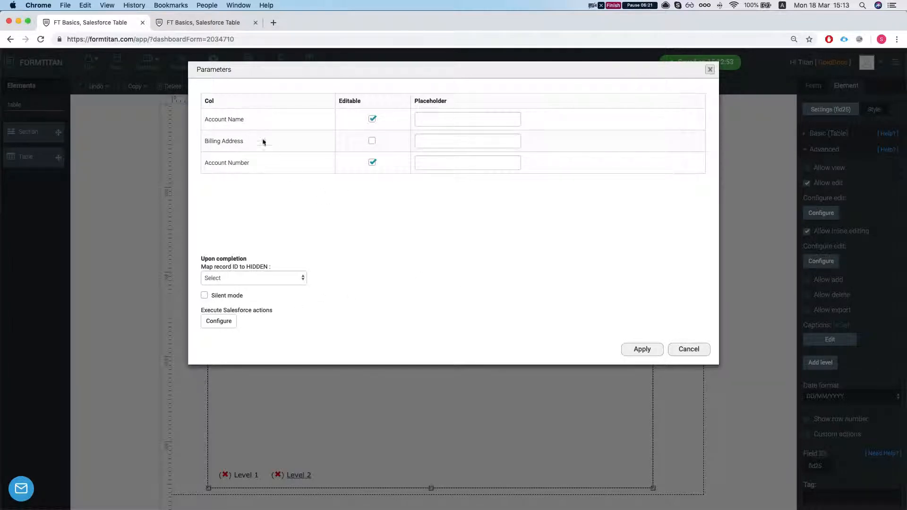
left_click(643, 350)
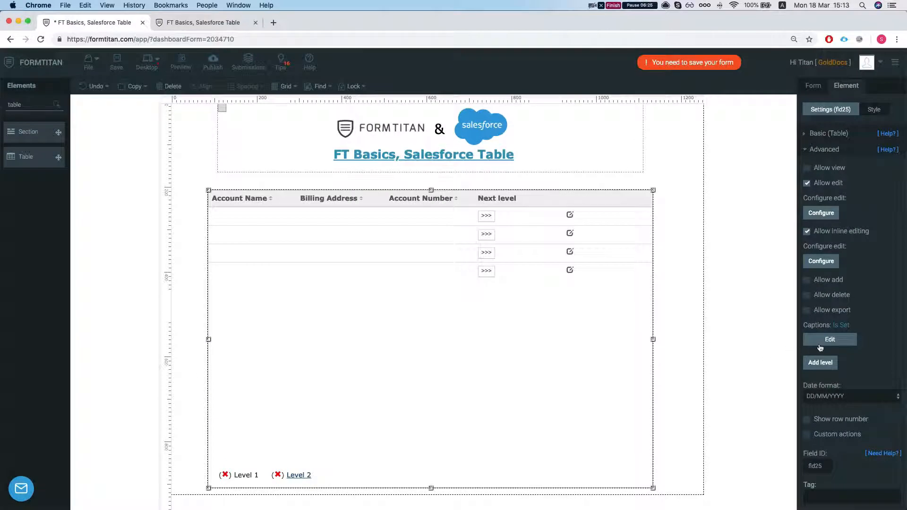
Try allowing deletion of Level 1 records and look through its record ID mapping and Salesforce action options
scroll(814, 294, "down", 1)
left_click(807, 283)
left_click(822, 314)
left_click(376, 121)
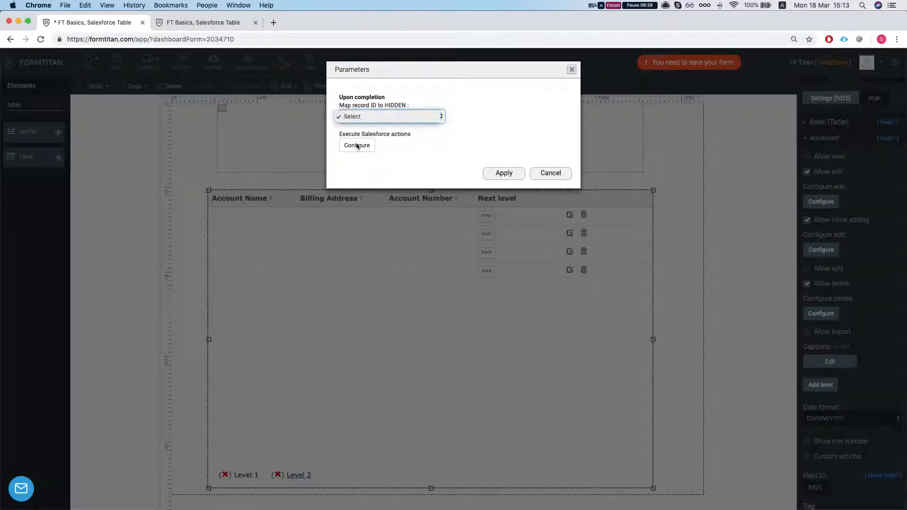
left_click(415, 144)
left_click(356, 145)
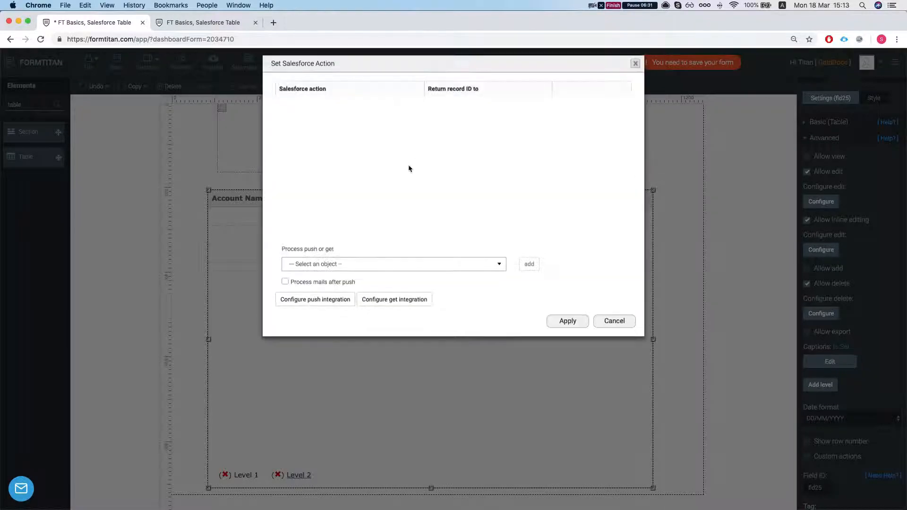
left_click(585, 327)
left_click(551, 173)
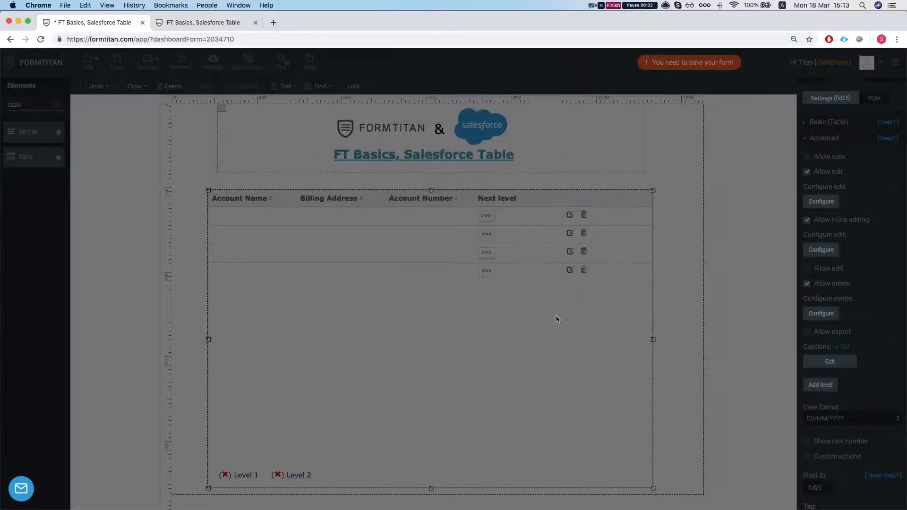
left_click(807, 285)
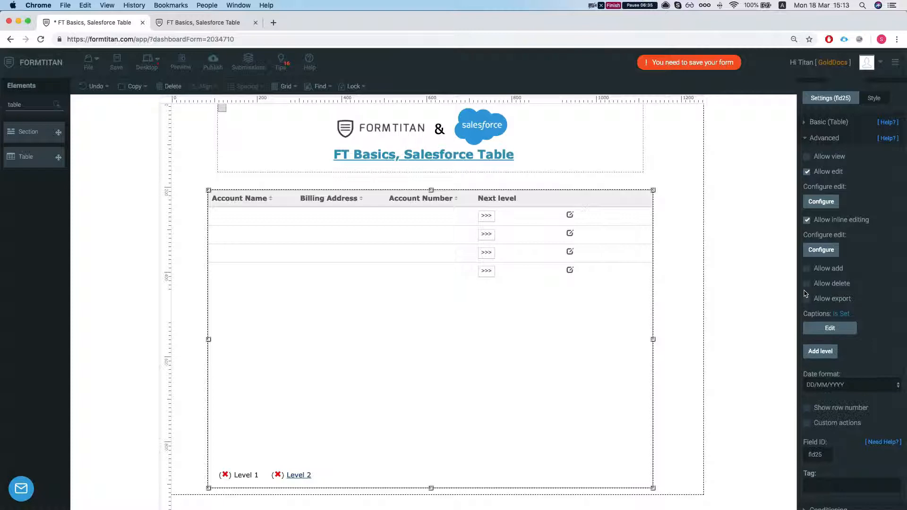
Save the form, reload the published form in its browser tab, and look through the accounts table
left_click(662, 337)
key("super+s")
left_click(207, 24)
key("super+r")
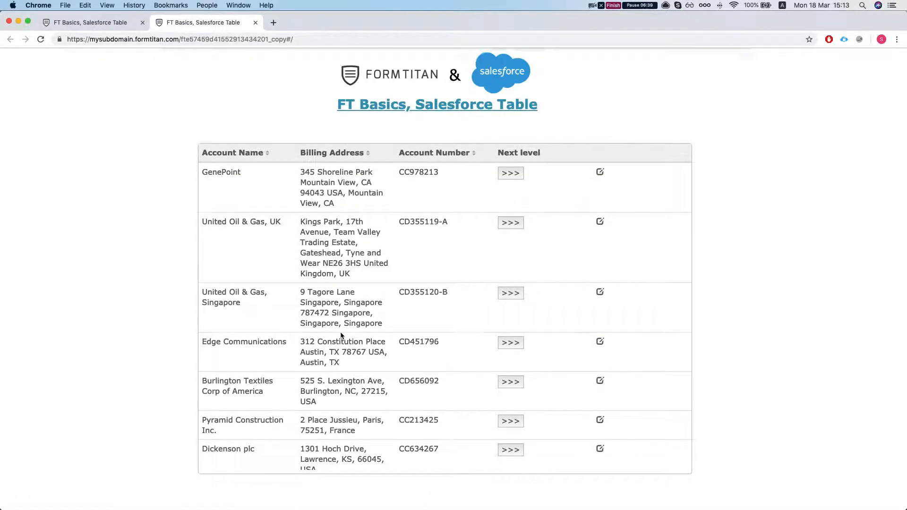
scroll(425, 317, "down", 5)
scroll(491, 302, "up", 4)
scroll(486, 295, "up", 2)
Add a contact to the GenePoint account with first name "new cont" and last name "table cont", and fill in the contact's email
left_click(511, 175)
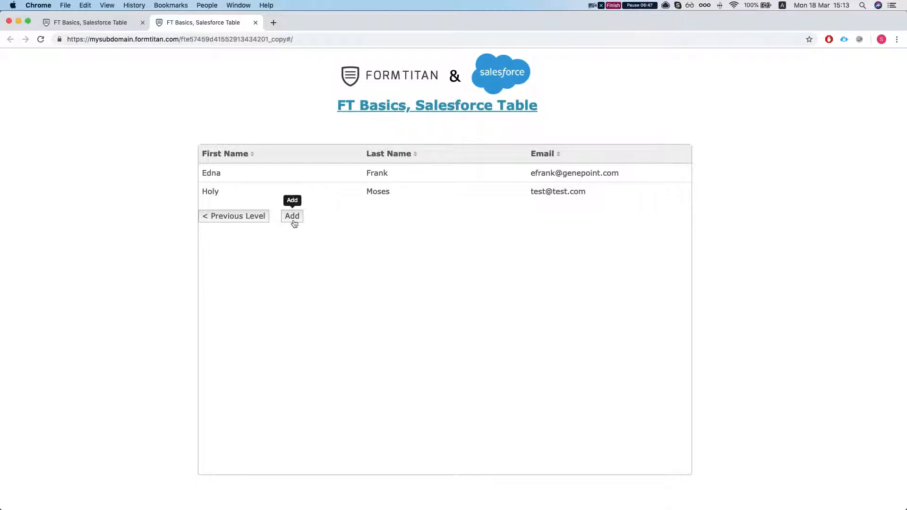
left_click(293, 221)
left_click(441, 108)
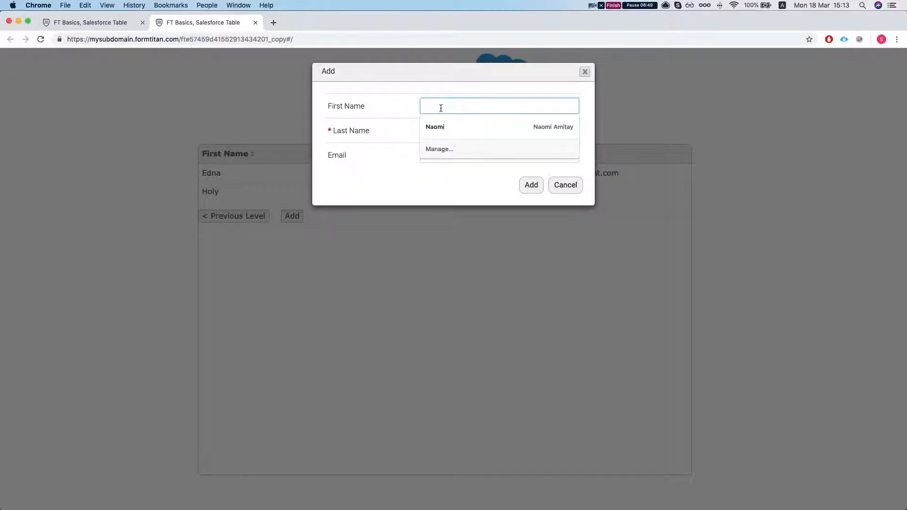
type("ew cont")
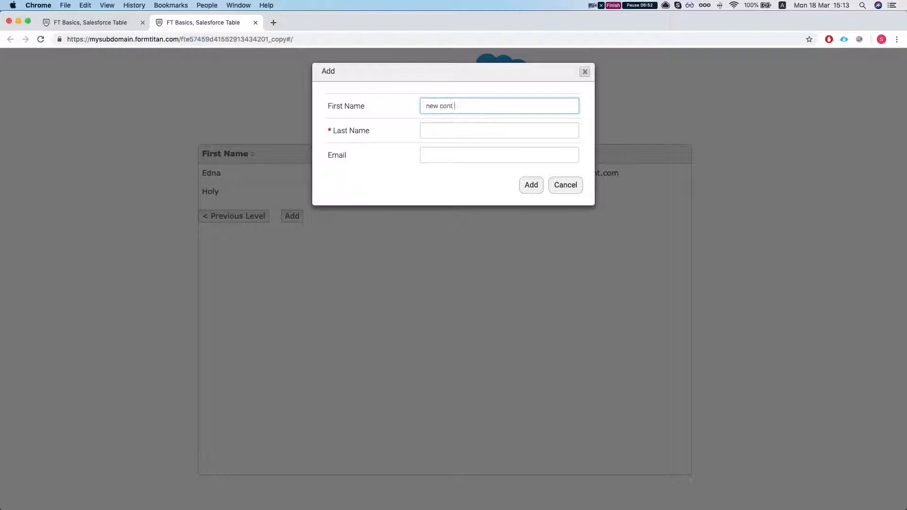
key("Tab")
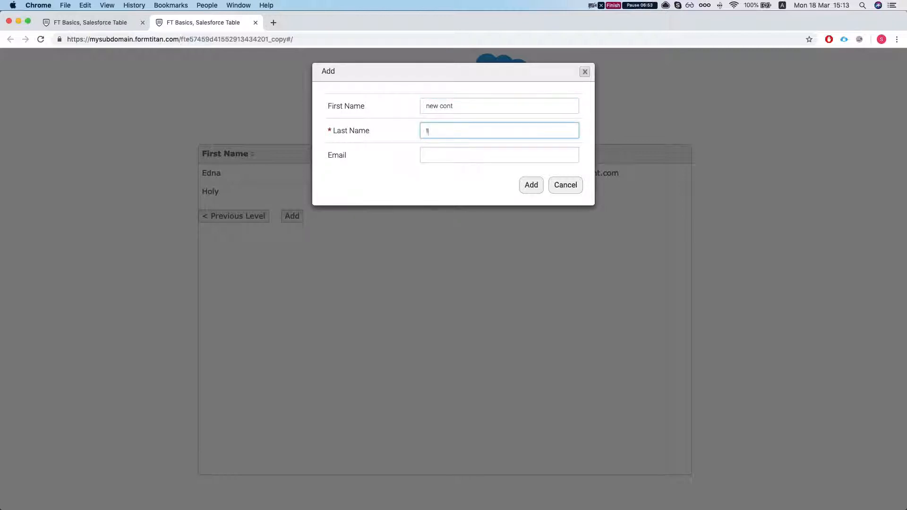
key("Tab")
type("table")
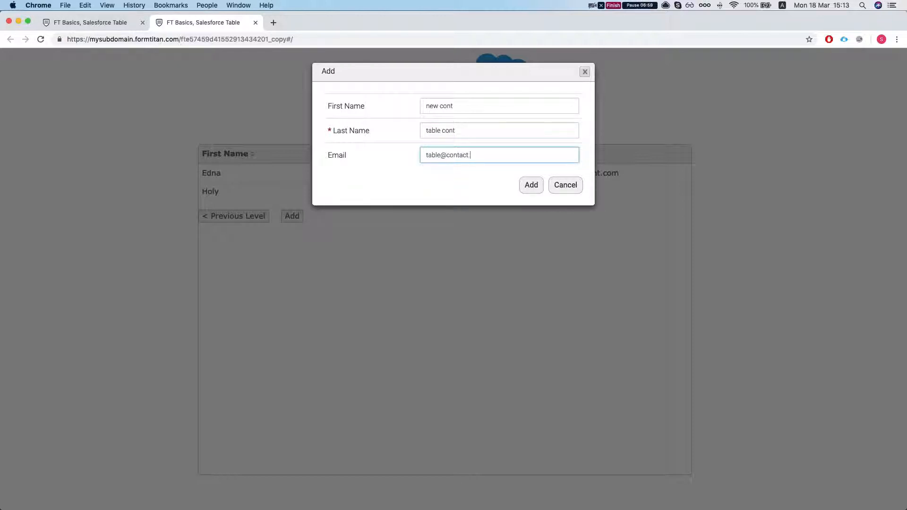
left_click(521, 185)
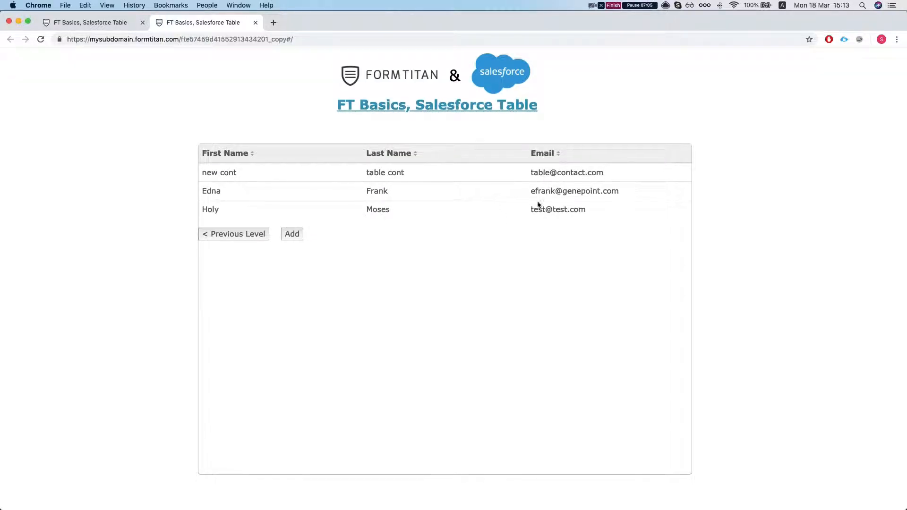
Reopen GenePoint's contacts from the accounts level to check the added contact, and return to the accounts
left_click(223, 236)
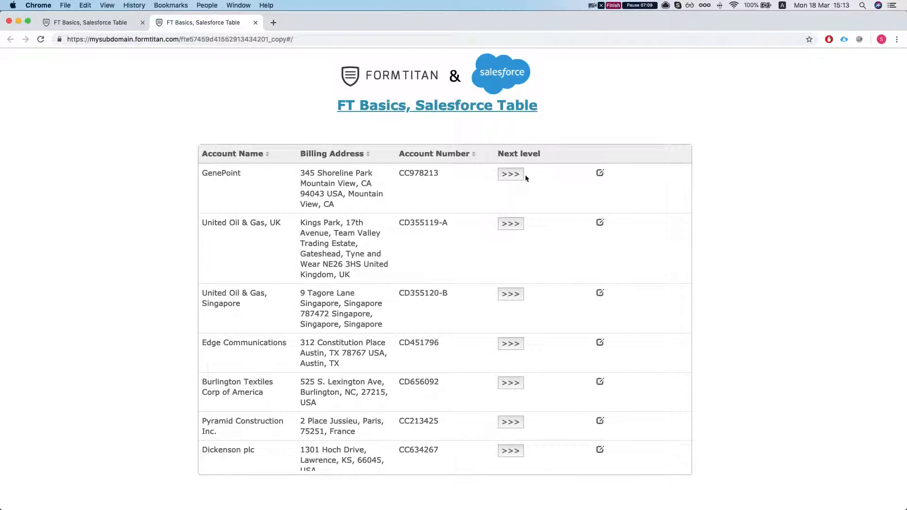
left_click(512, 175)
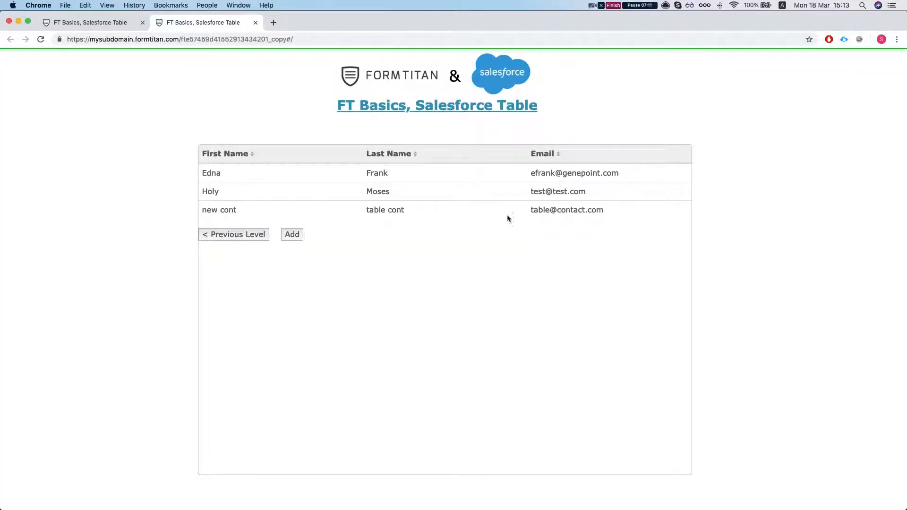
left_click(229, 235)
Rename the United Oil & Gas, UK account inline to "United Oil & Gas, inline"
scroll(287, 259, "down", 2)
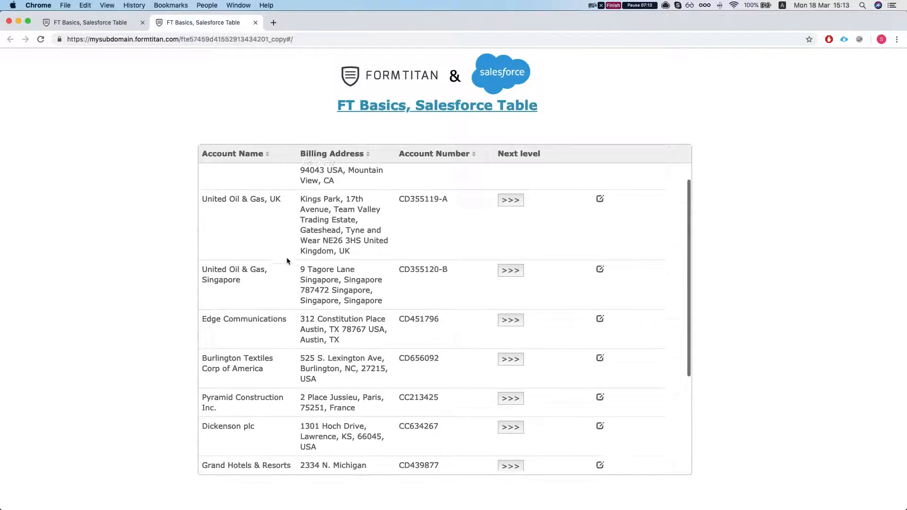
scroll(288, 257, "up", 2)
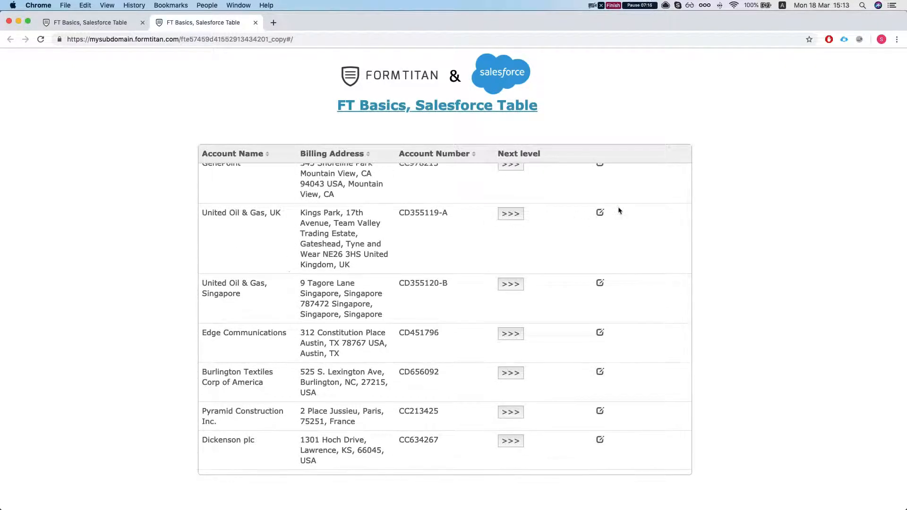
double_click(356, 214)
double_click(263, 212)
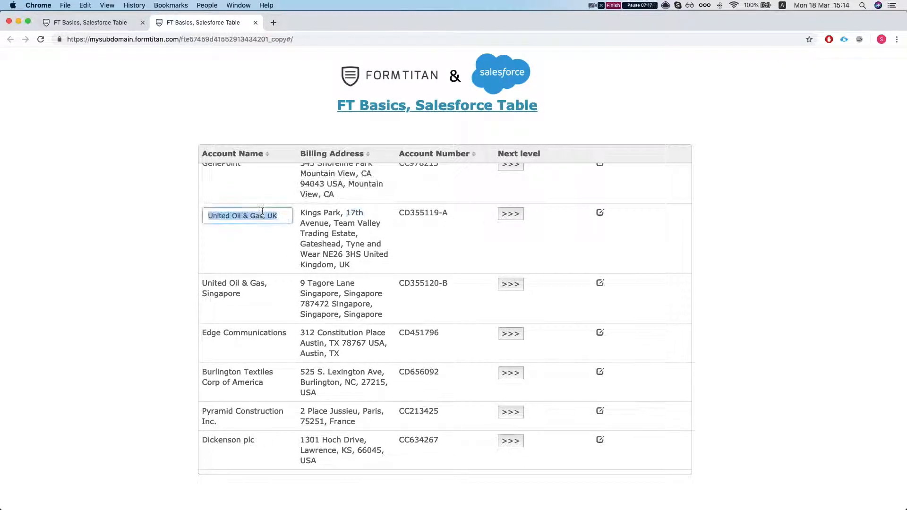
left_click(243, 212)
left_click_drag(267, 215, 282, 214)
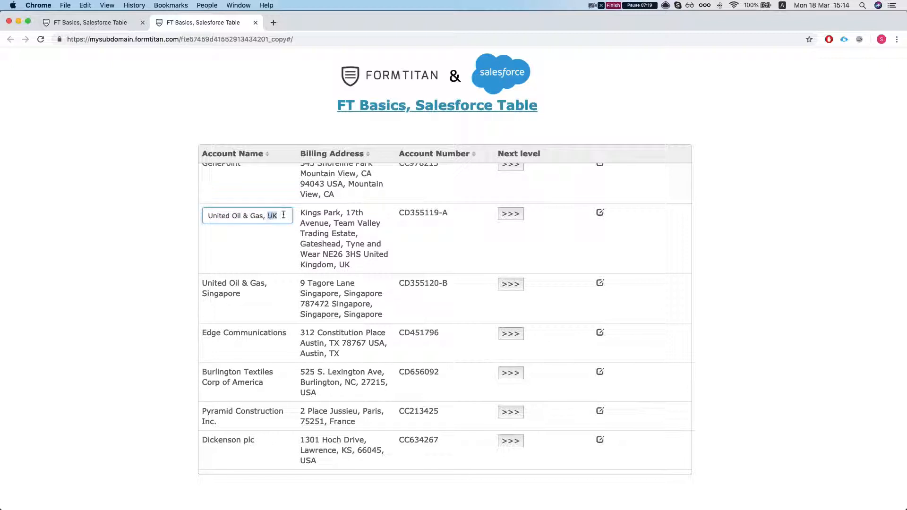
type("inline")
left_click(432, 242)
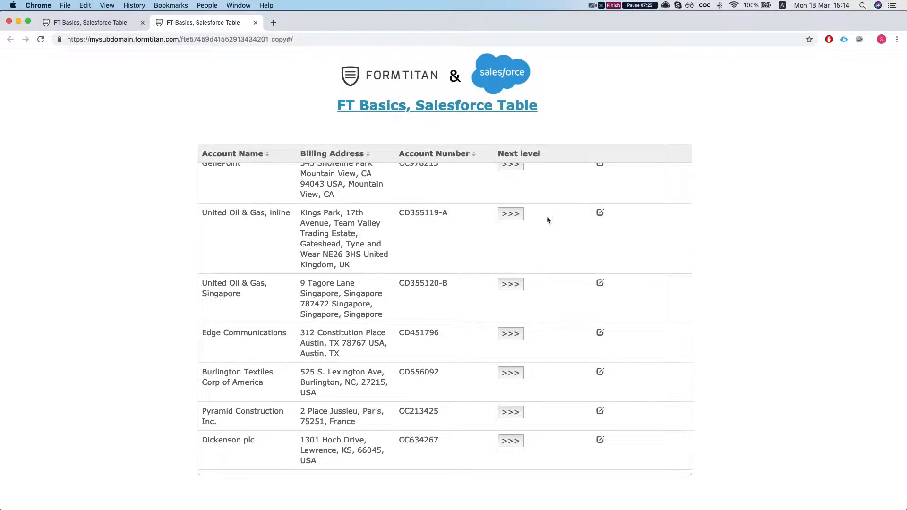
Check the next level of the "United Oil & Gas, inline" account, and return to the form editor with the table selected
left_click(521, 215)
left_click(220, 199)
left_click(102, 25)
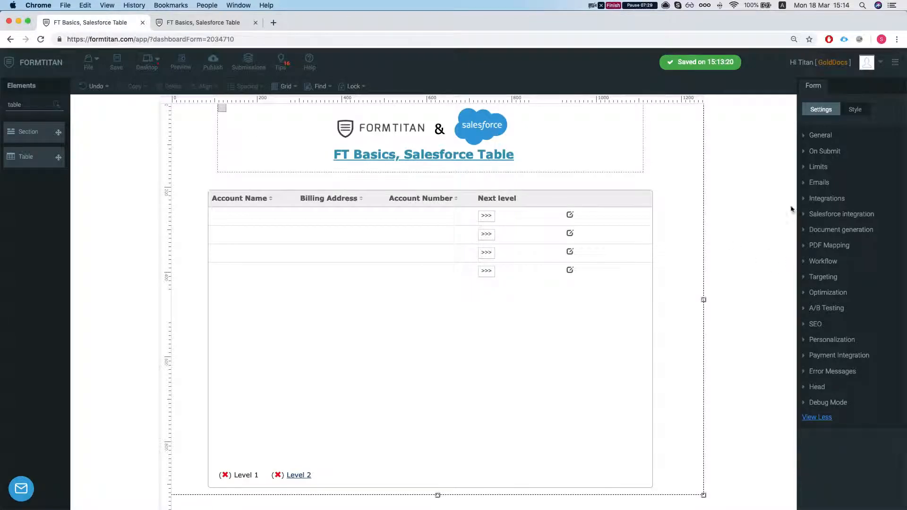
left_click(490, 253)
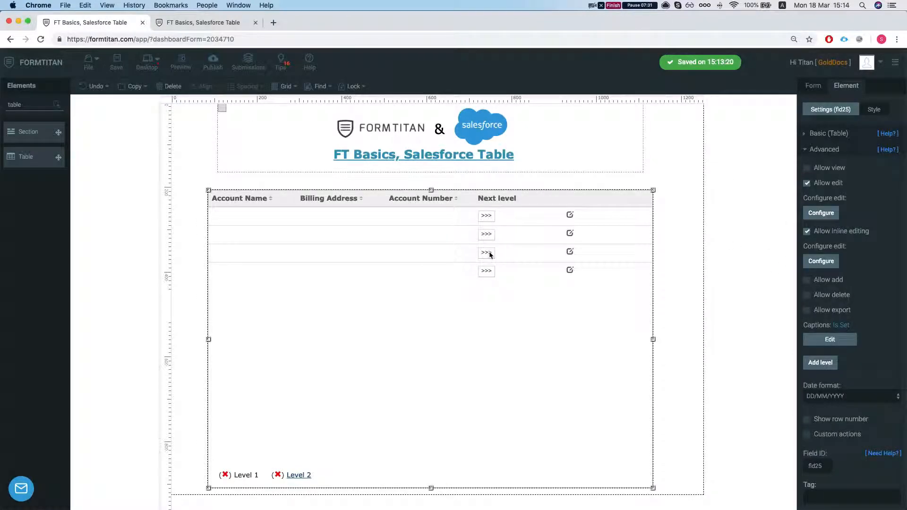